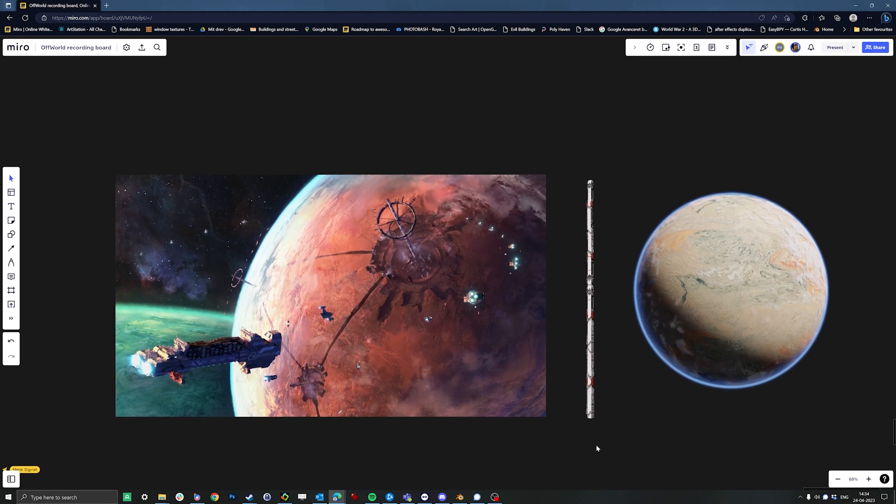
Examine the space concept artwork, the tall tower and the planet on the reference board.
middle_click_drag(606, 446, 595, 441)
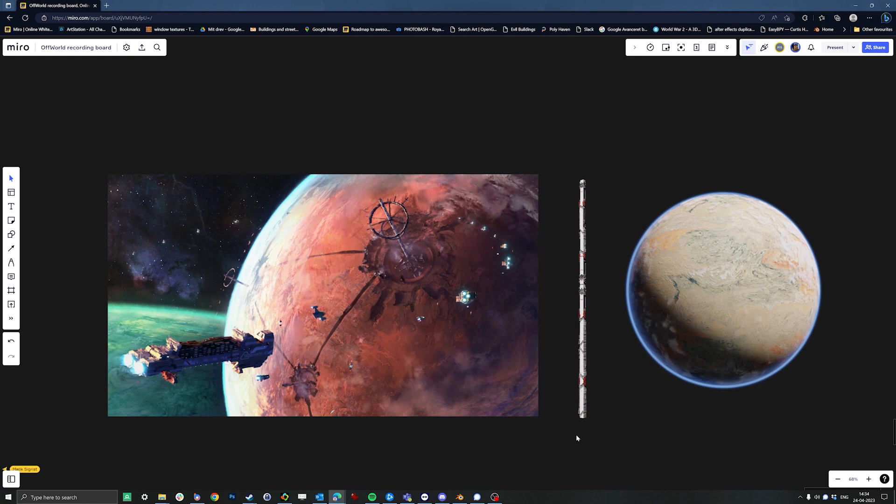
middle_click_drag(576, 436, 560, 425)
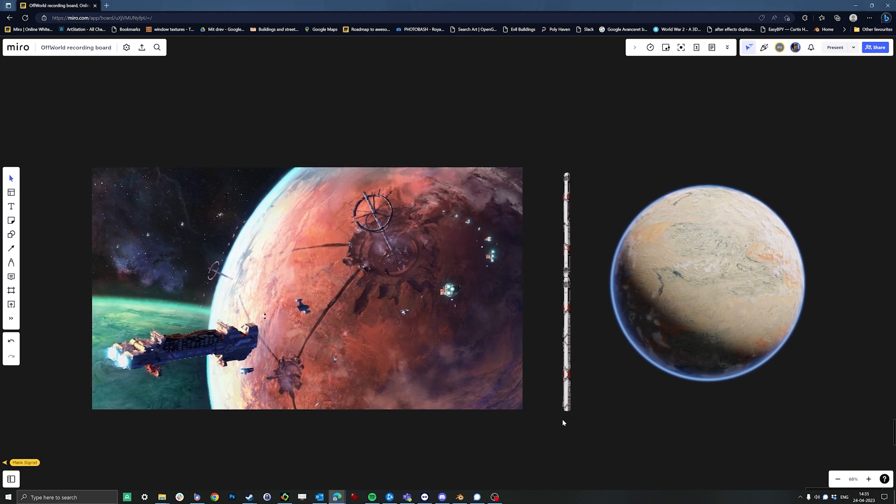
middle_click_drag(461, 399, 476, 400)
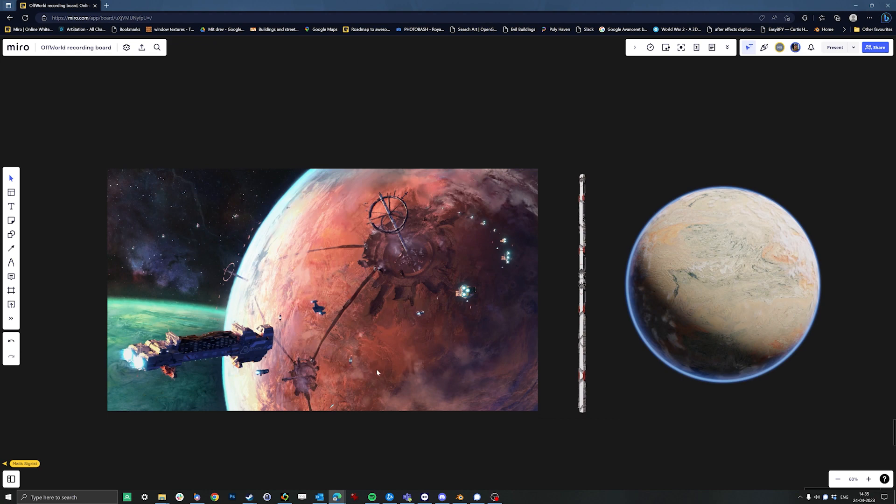
middle_click_drag(415, 367, 441, 367)
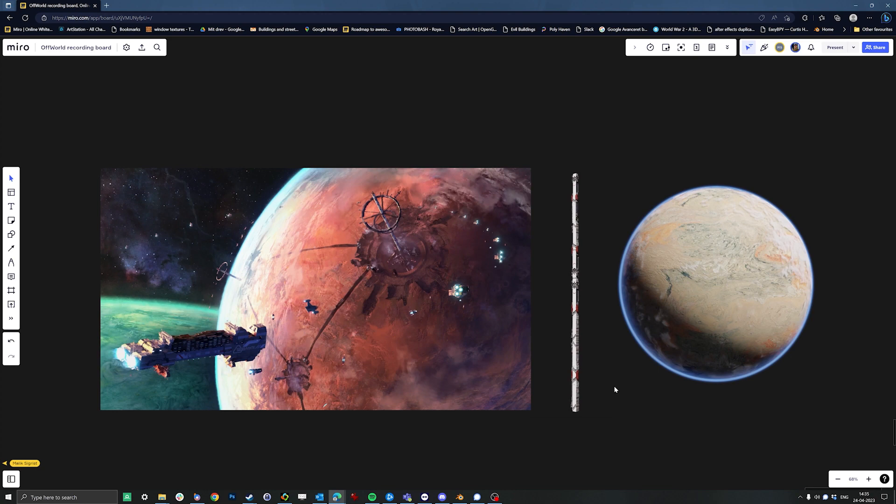
middle_click_drag(614, 390, 596, 385)
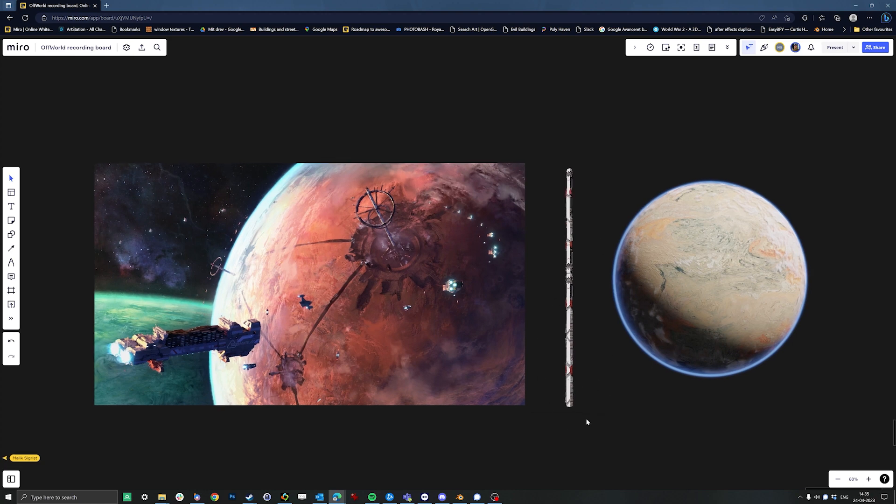
middle_click_drag(604, 403, 594, 384)
scroll(583, 378, "up", 3)
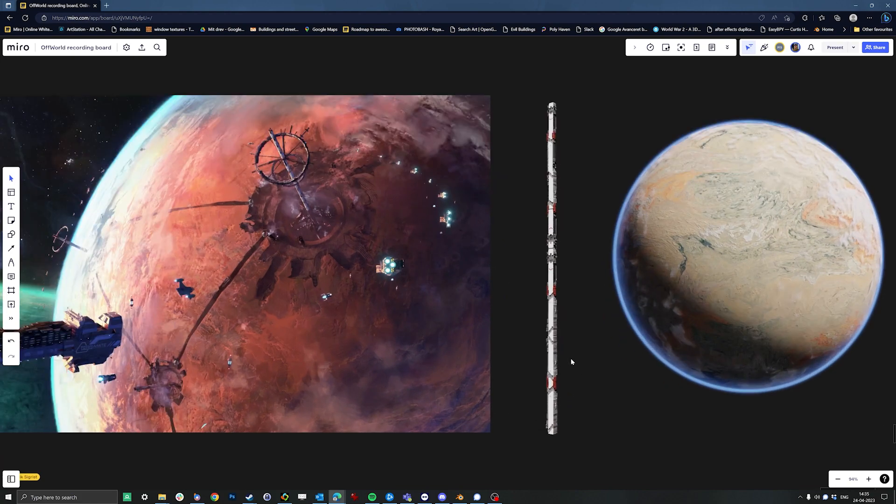
middle_click_drag(529, 345, 578, 365)
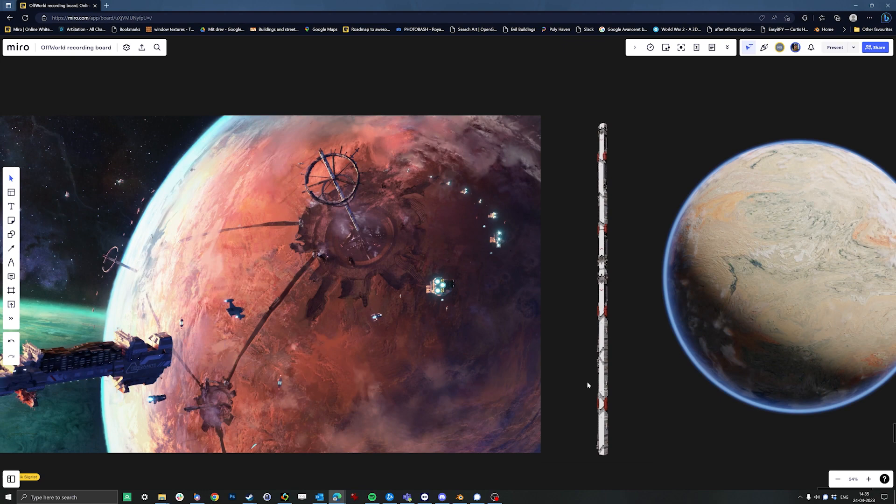
scroll(588, 386, "down", 2)
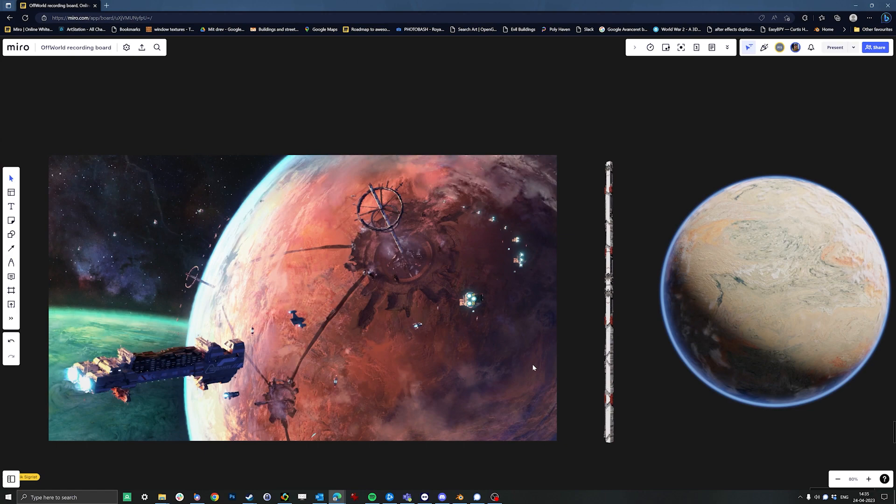
Switch to Blender, look over the tower and enable the Tower pieces collection in the view layer.
left_click(466, 502)
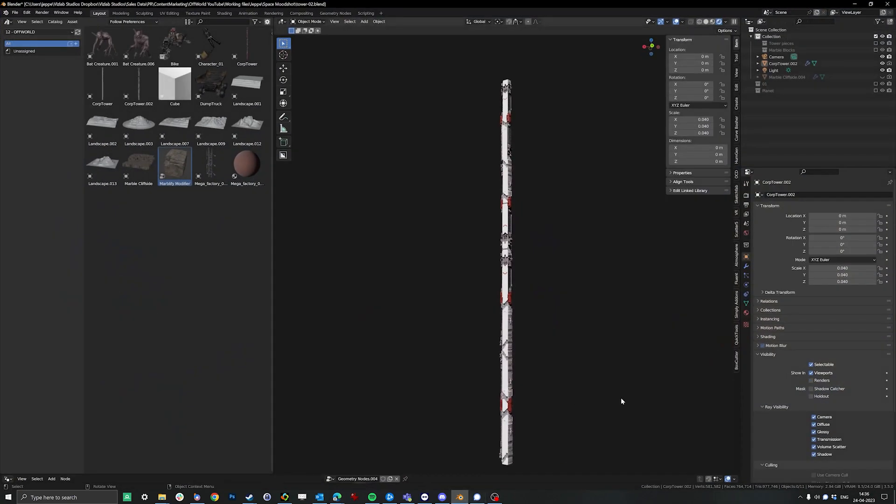
middle_click_drag(610, 395, 573, 385)
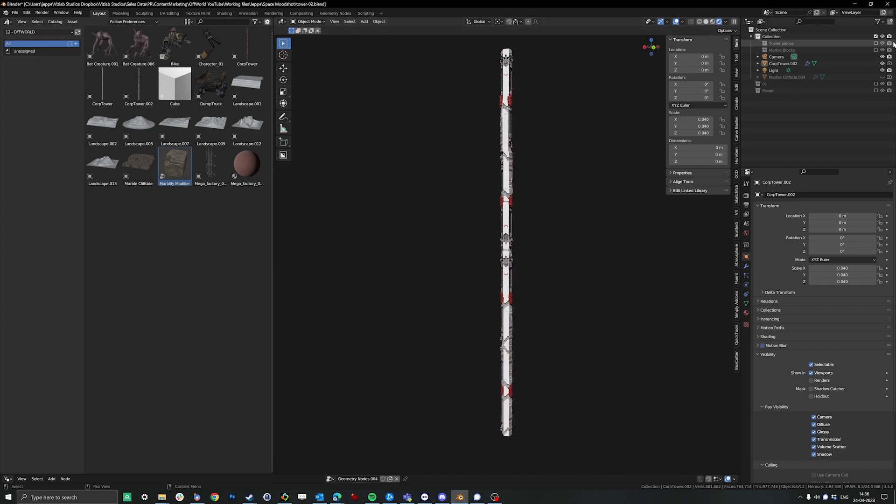
left_click(876, 44)
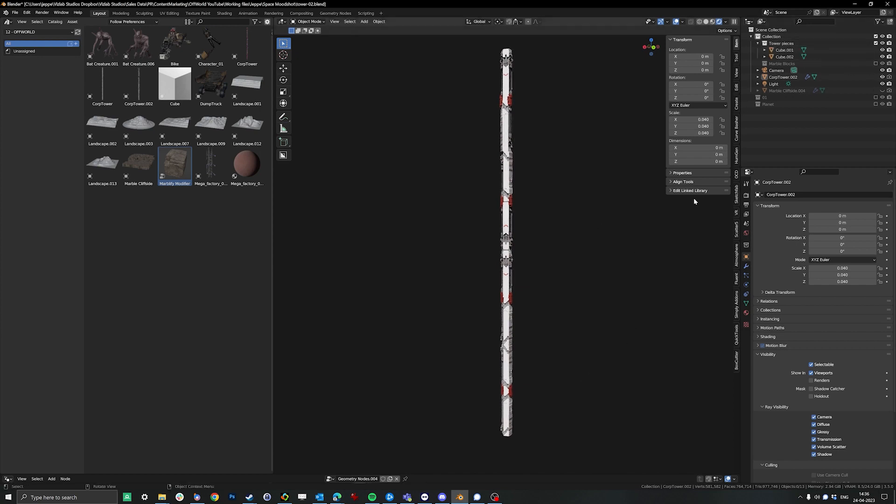
Select the tower pieces Cube.001 and Cube.002 in turn and examine both modules up close.
scroll(567, 227, "down", 5)
middle_click_drag(559, 239, 536, 255)
left_click(784, 50)
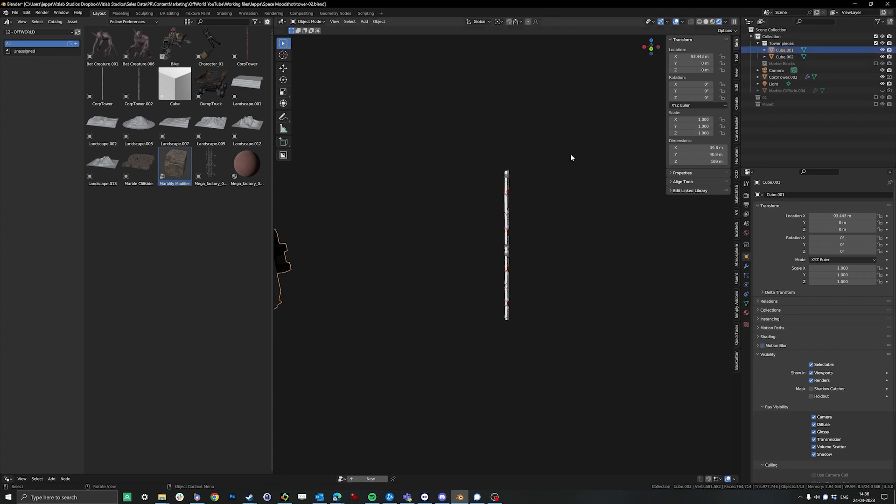
middle_click_drag(354, 236, 525, 271, "shift")
scroll(559, 237, "down", 2)
scroll(560, 239, "down", 3)
left_click(479, 255)
scroll(524, 272, "down", 1)
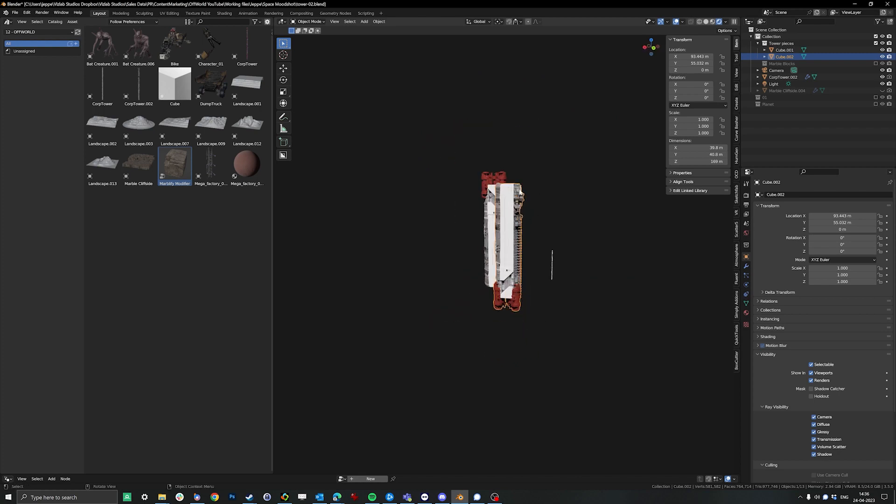
Select the assembled tower CorpTower.002 and frame it in the viewport.
middle_click_drag(555, 234, 581, 284)
left_click(553, 283)
key("KP_Decimal")
left_click(559, 254)
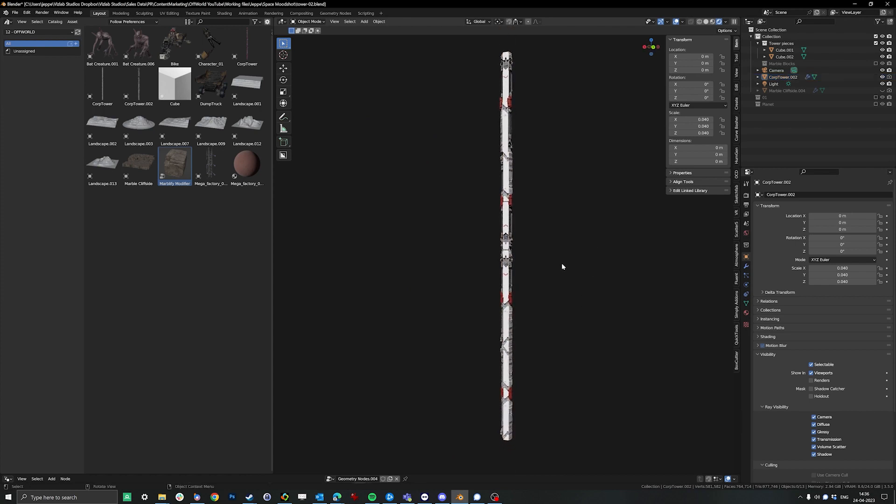
scroll(550, 264, "down", 2)
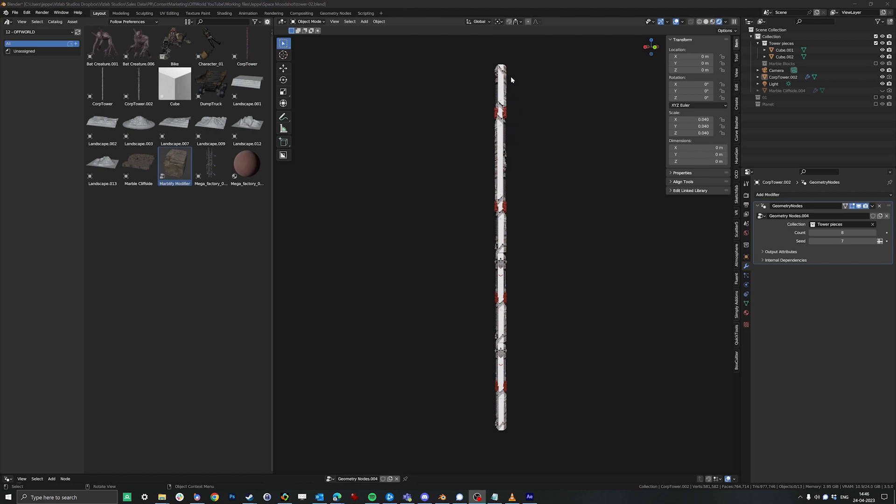
Sketch a vertical annotation line along the tower's full height, split it into segments, and erase it.
left_click_drag(511, 73, 511, 426)
key("d")
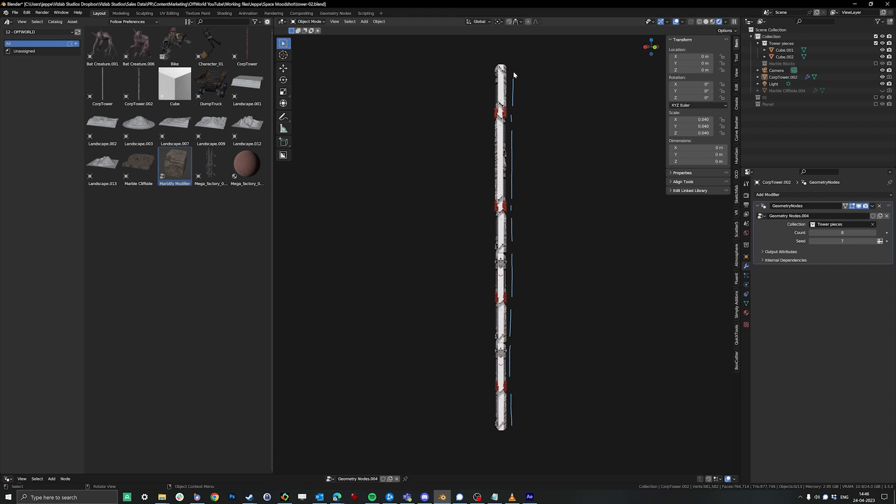
mouse_move(515, 76)
left_mouse_down("ctrl")
mouse_move(507, 408)
mouse_move(524, 279)
mouse_move(513, 243)
left_mouse_up("ctrl")
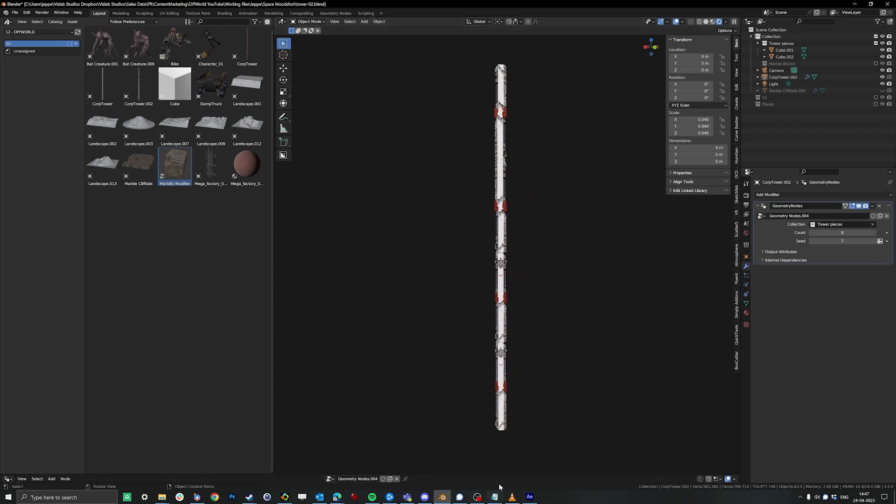
Enlarge the node editor below the viewport and look through the tower's geometry node tree.
left_click_drag(498, 474, 498, 235)
middle_click_drag(393, 348, 449, 407)
left_click(464, 306)
key("x")
scroll(452, 330, "down", 3)
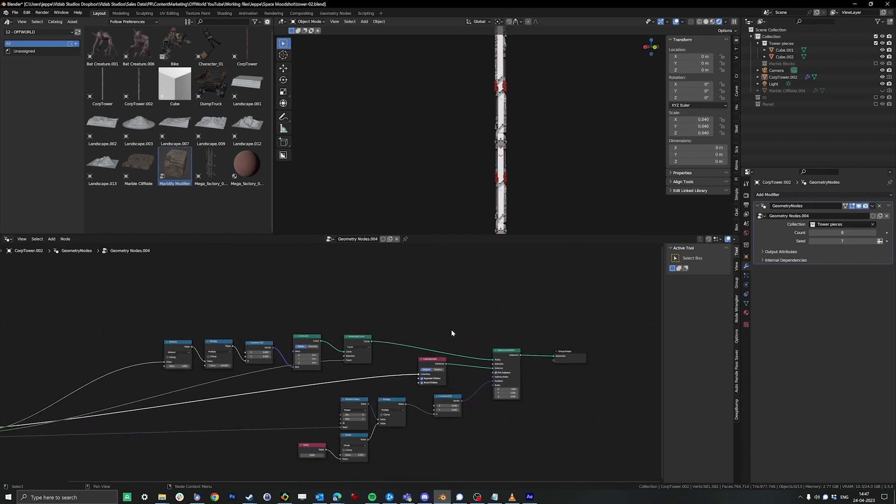
middle_click_drag(452, 332, 351, 304)
middle_click_drag(252, 353, 342, 326)
middle_click_drag(602, 351, 399, 382)
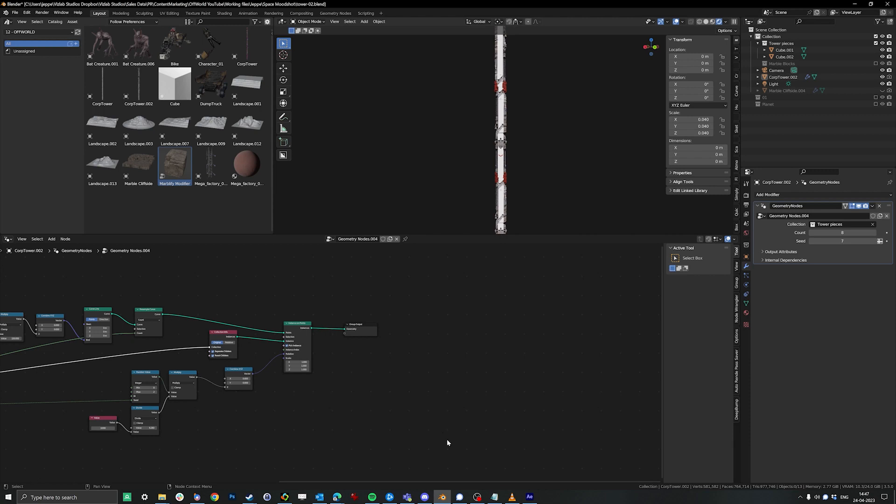
Draw a vertical annotation line beside the node tree and mark it with short horizontal ticks as instance points.
left_click_drag(447, 440, 455, 270)
middle_click_drag(478, 437, 487, 431)
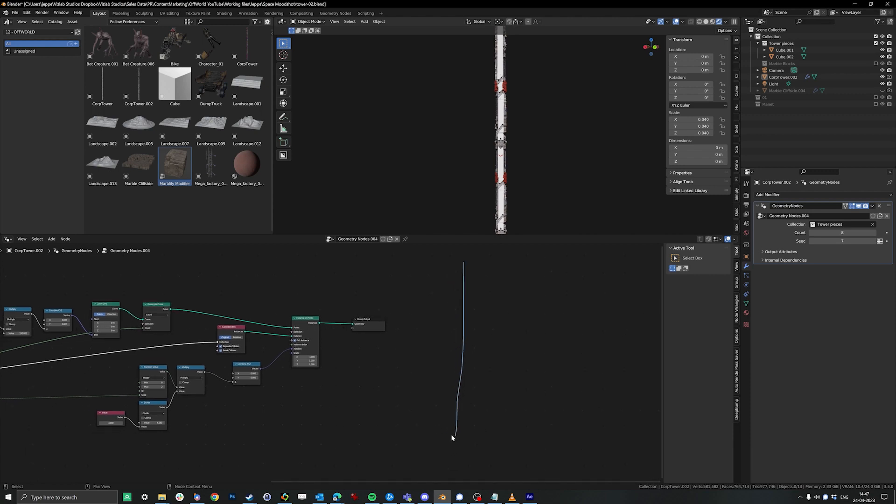
left_click_drag(453, 436, 461, 435)
mouse_move(457, 372)
left_mouse_down()
mouse_move(473, 343)
mouse_move(471, 297)
left_mouse_up()
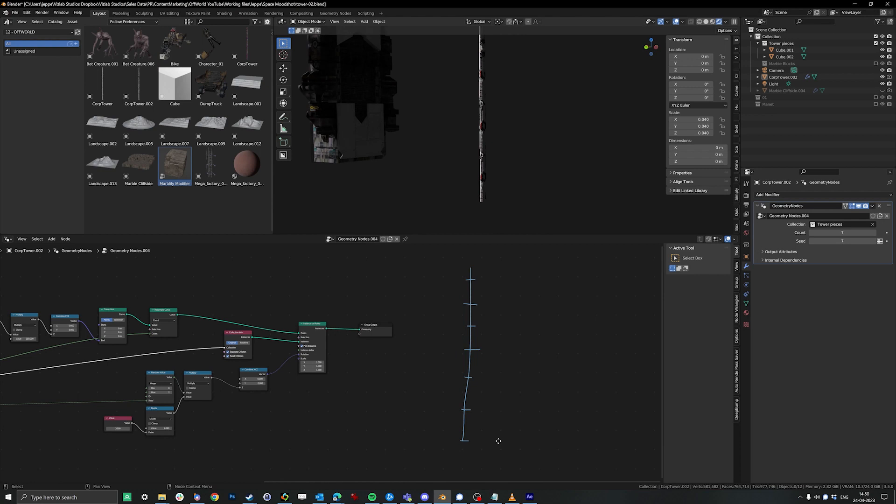
middle_click_drag(496, 440, 447, 433)
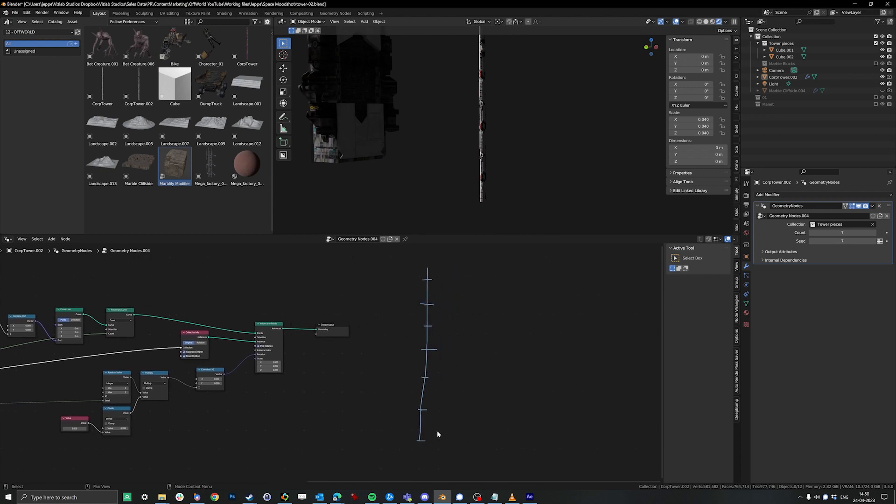
Examine the two tower pieces in the viewport and the Random Value, Divide, Multiply and Combine XYZ nodes that drive instance rotation.
middle_click_drag(374, 130, 475, 106)
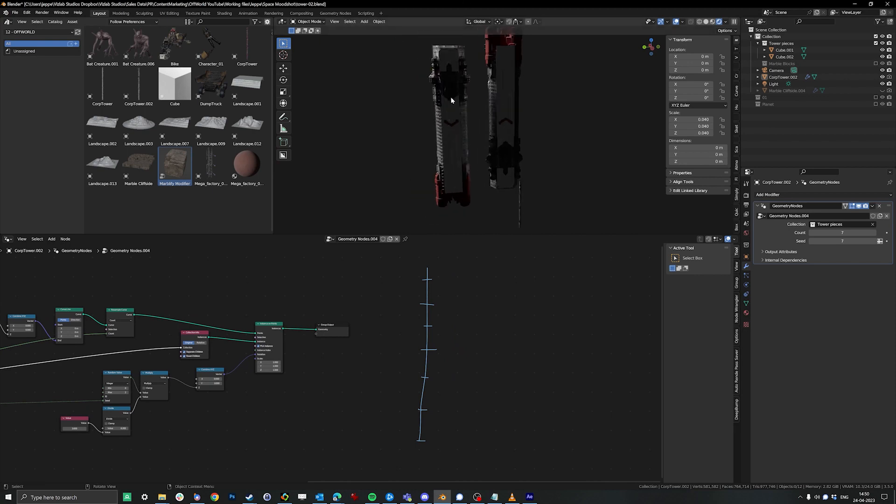
middle_click_drag(222, 417, 358, 400)
scroll(293, 365, "up", 2)
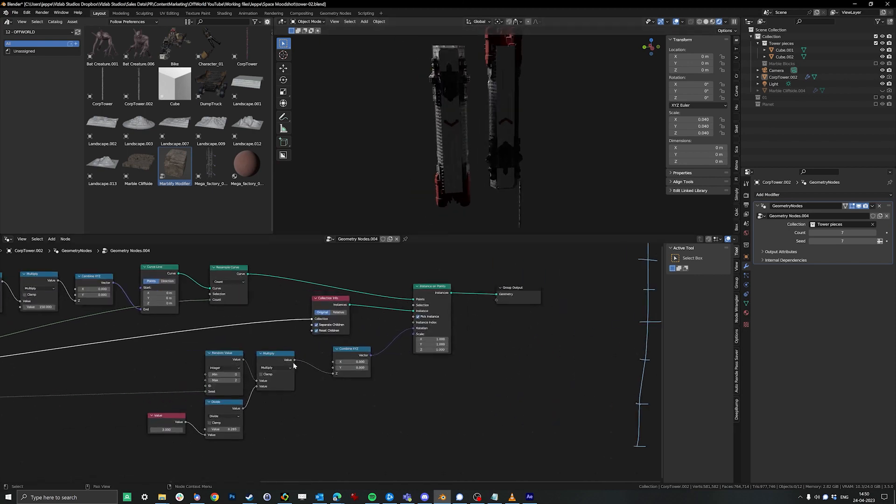
middle_click_drag(542, 451, 351, 385)
middle_click_drag(423, 140, 469, 146)
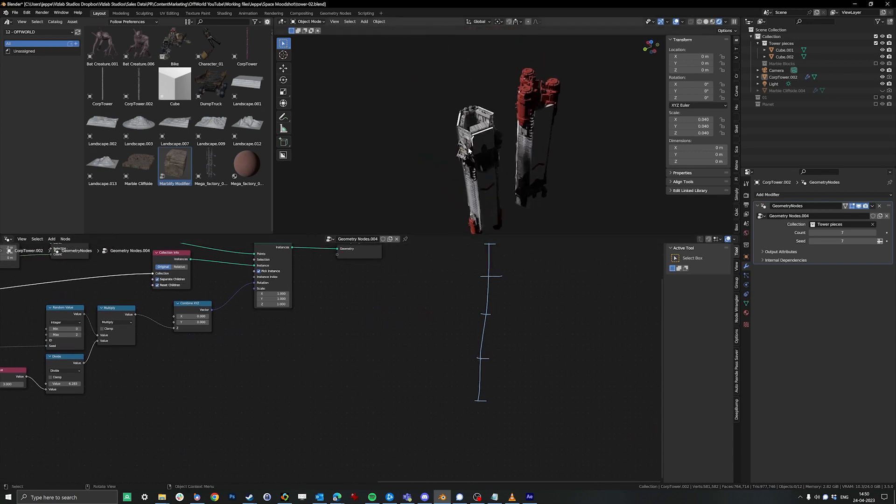
View the tower piece Cube.002 from above and sketch three annotation lines radiating from its centre.
left_click(469, 146)
key("KP_7")
key("KP_Decimal")
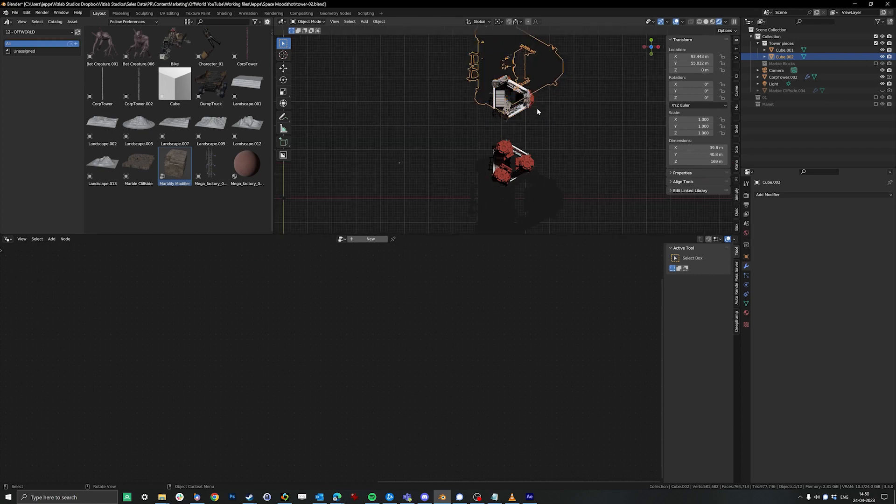
mouse_move(424, 141)
left_mouse_down()
mouse_move(485, 143)
mouse_move(517, 190)
left_mouse_up()
left_click_drag(488, 144, 526, 85)
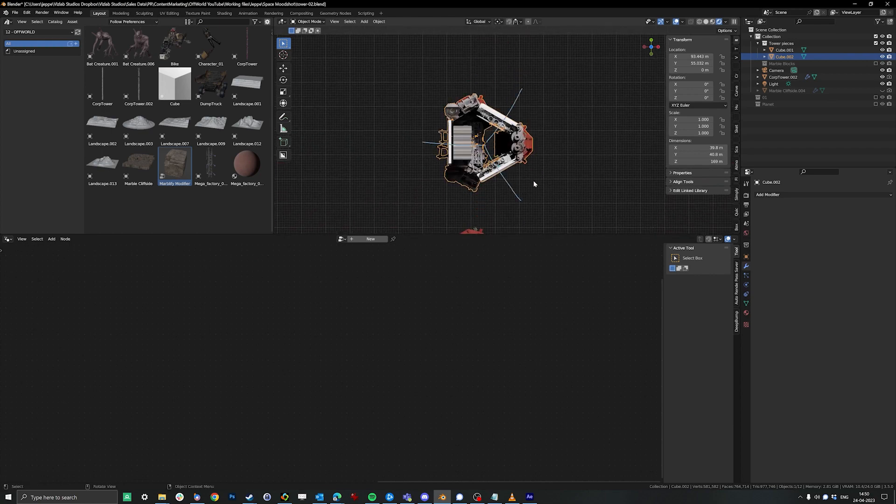
mouse_move(528, 193)
left_mouse_down()
mouse_move(547, 103)
mouse_move(553, 107)
mouse_move(516, 92)
mouse_move(521, 81)
left_mouse_up()
Reselect the assembled tower CorpTower.002 and examine its stacked segments together with its node tree.
mouse_move(560, 162)
middle_mouse_down()
mouse_move(538, 155)
mouse_move(516, 167)
mouse_move(504, 120)
mouse_move(495, 143)
mouse_move(518, 155)
mouse_move(512, 160)
mouse_move(512, 68)
mouse_move(536, 90)
mouse_move(512, 127)
middle_mouse_up()
left_click(536, 178)
key("KP_Decimal")
scroll(519, 154, "up", 5)
left_click(524, 83)
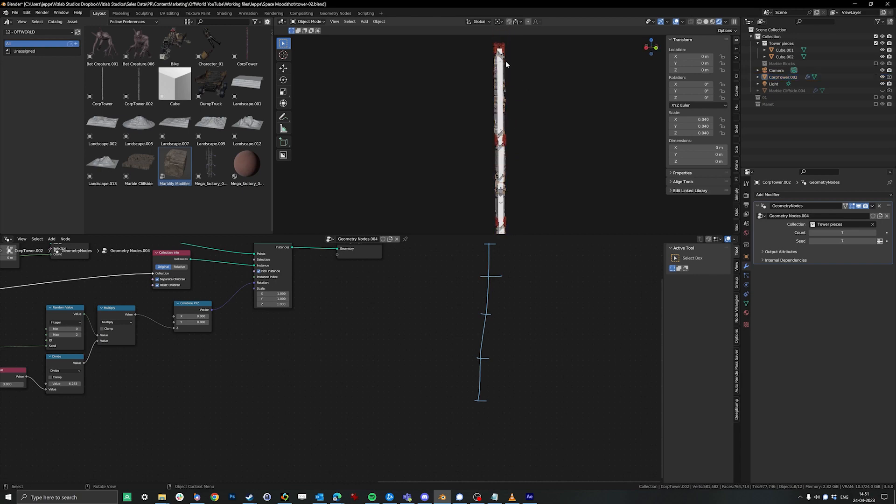
middle_click_drag(537, 206, 512, 140)
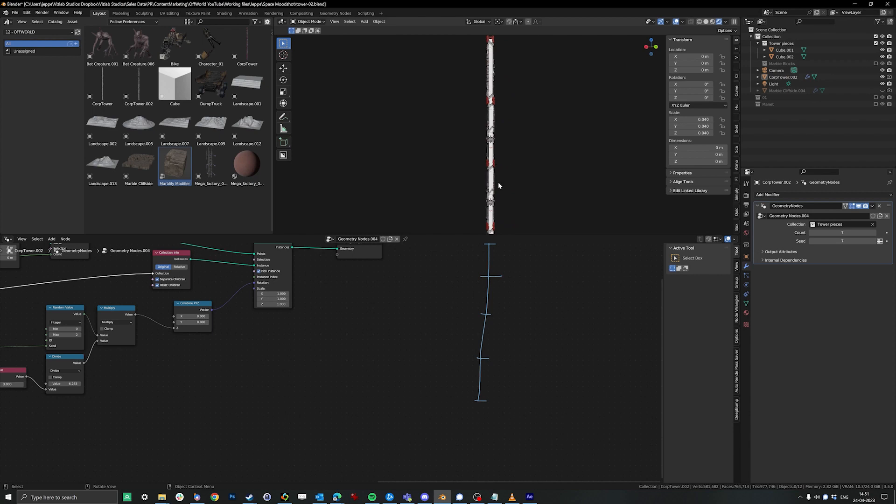
middle_click_drag(497, 182, 472, 211)
middle_click_drag(490, 344, 480, 366)
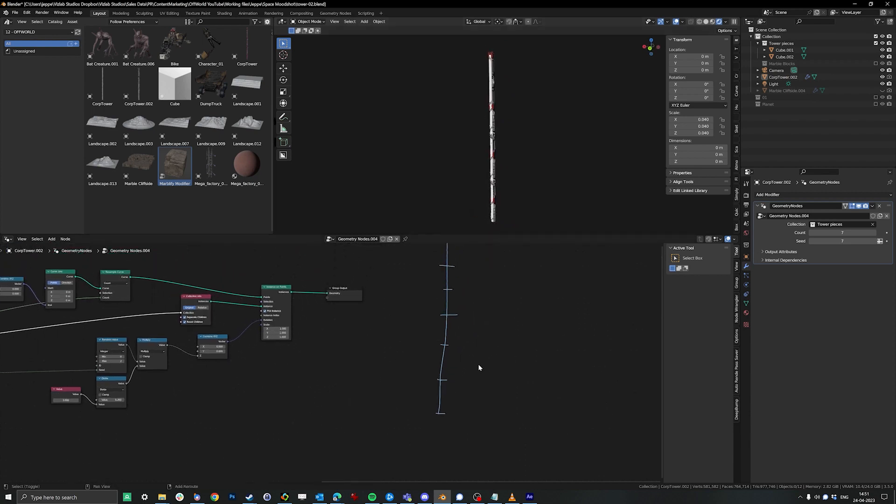
middle_click_drag(499, 317, 484, 376)
scroll(495, 369, "down", 3)
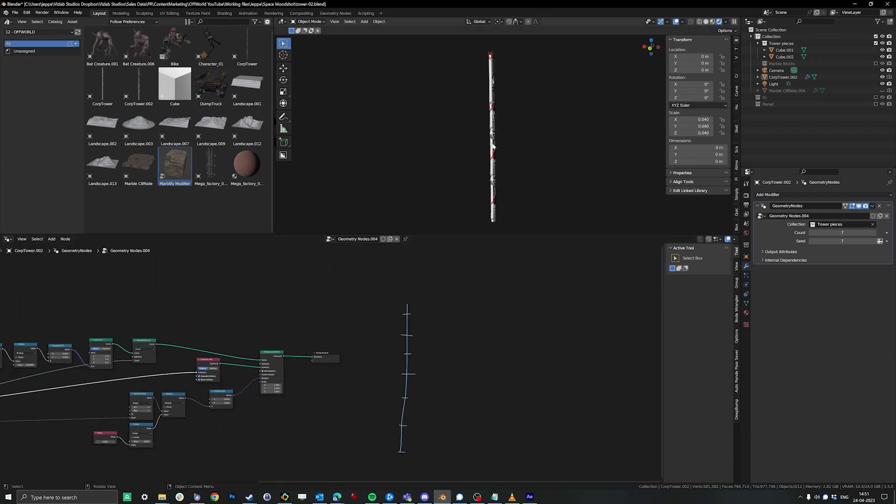
middle_click_drag(505, 160, 486, 160)
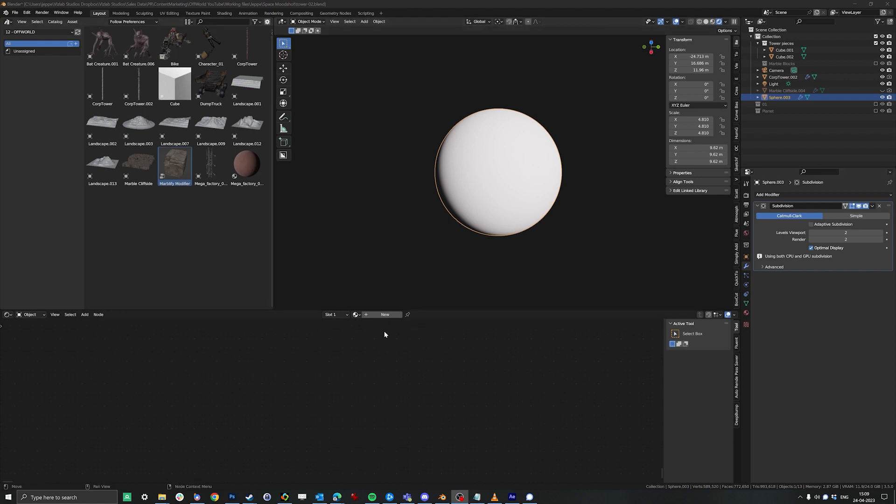
Create a new material for the sphere, enlarging the shader editor, and select its Principled BSDF node.
left_click(386, 314)
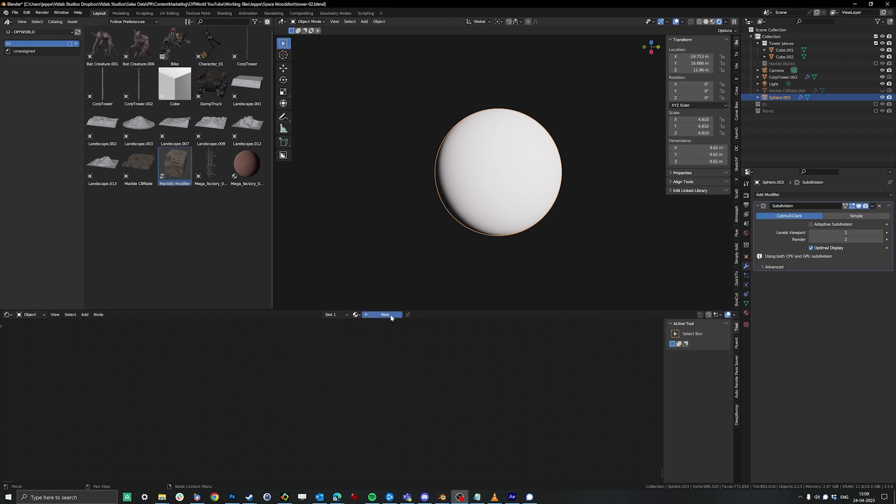
left_click_drag(470, 309, 486, 229)
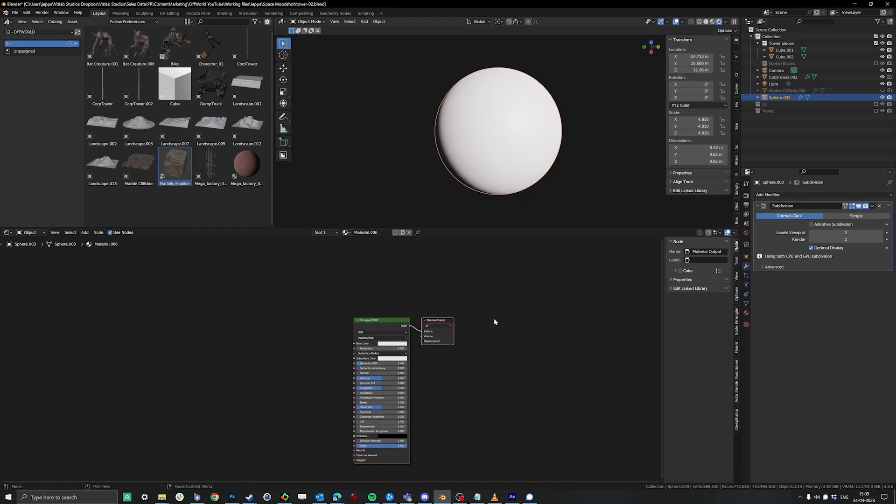
left_click(416, 330)
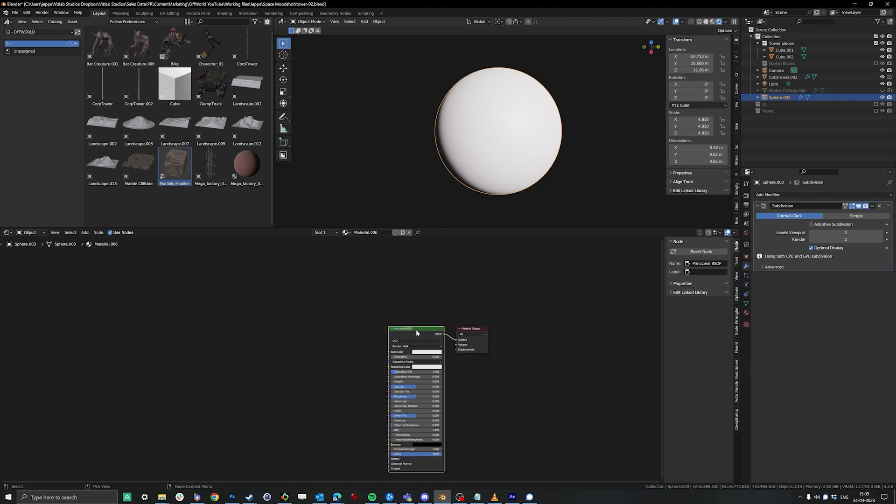
Add an Image Texture with Mapping and Texture Coordinate nodes to the Principled BSDF's base colour, loading the desert-land satellite image.
key("ctrl+t")
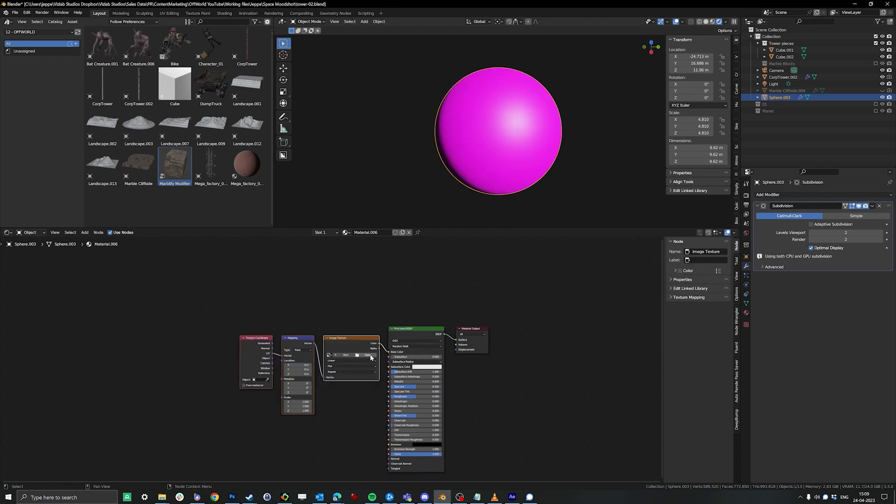
left_click(371, 358)
left_click(279, 146)
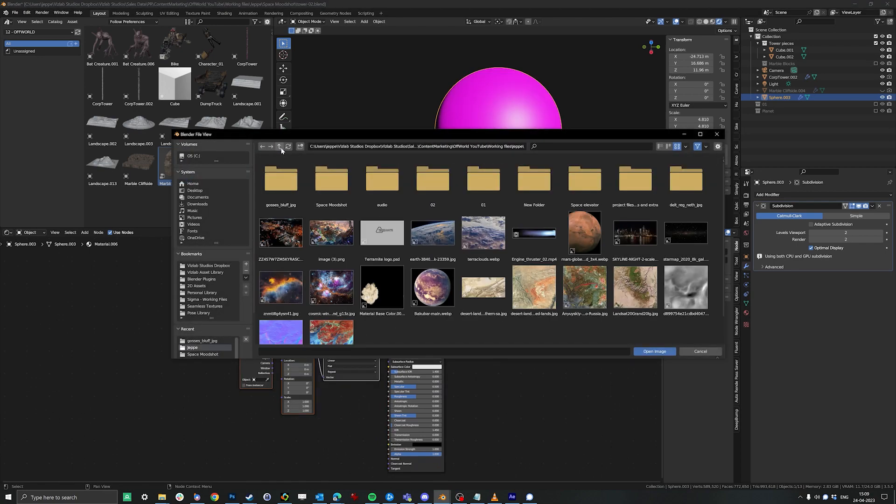
scroll(576, 279, "down", 2)
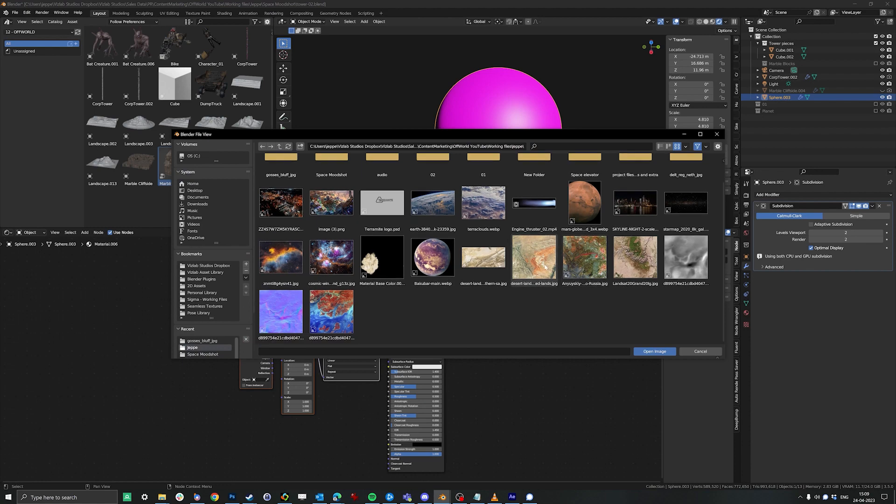
double_click(545, 267)
scroll(560, 154, "down", 3)
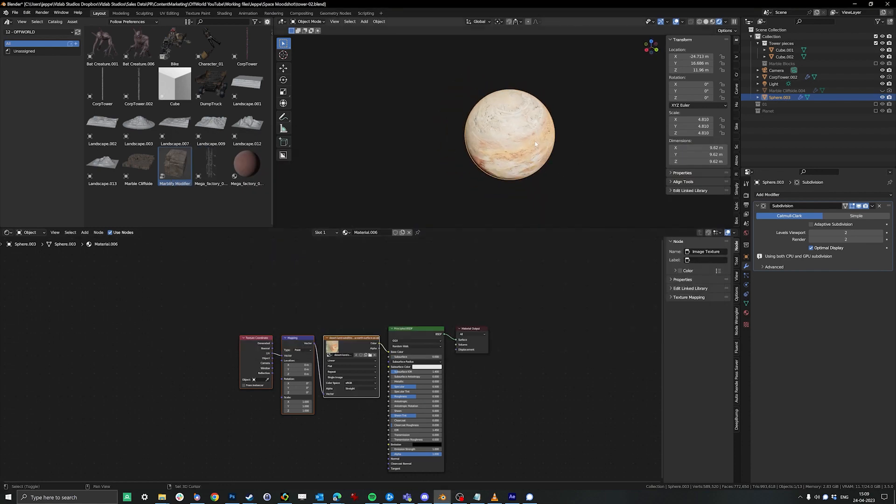
mouse_move(535, 144)
middle_mouse_down()
mouse_move(512, 173)
mouse_move(544, 146)
mouse_move(516, 164)
mouse_move(469, 169)
mouse_move(527, 186)
middle_mouse_up()
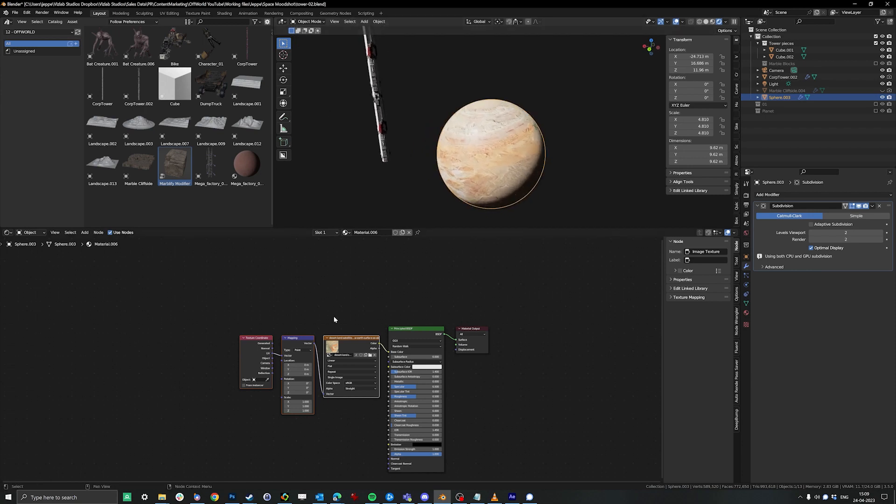
Set the Mapping node's scale to 3.9 on X, Y and Z, checking the texture around the sphere.
middle_click_drag(335, 320, 376, 324)
left_click(386, 340)
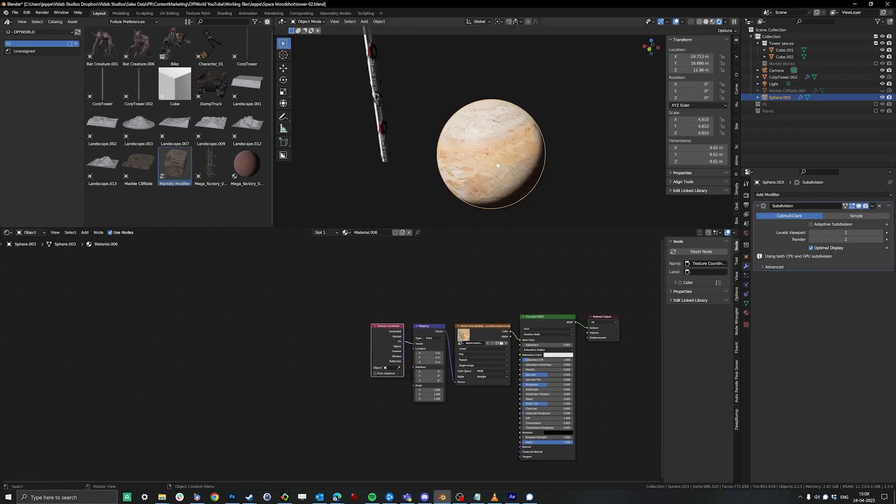
middle_click_drag(475, 224, 518, 187)
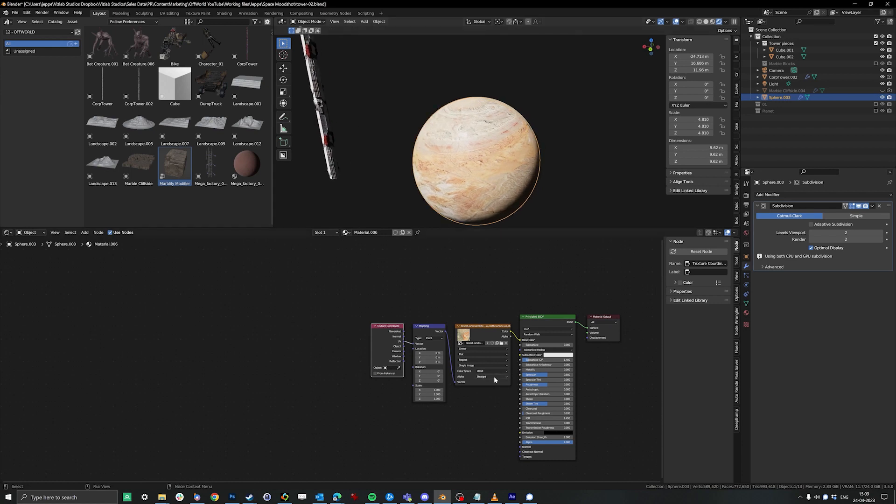
left_click_drag(429, 398, 556, 399)
middle_click_drag(487, 163, 549, 158)
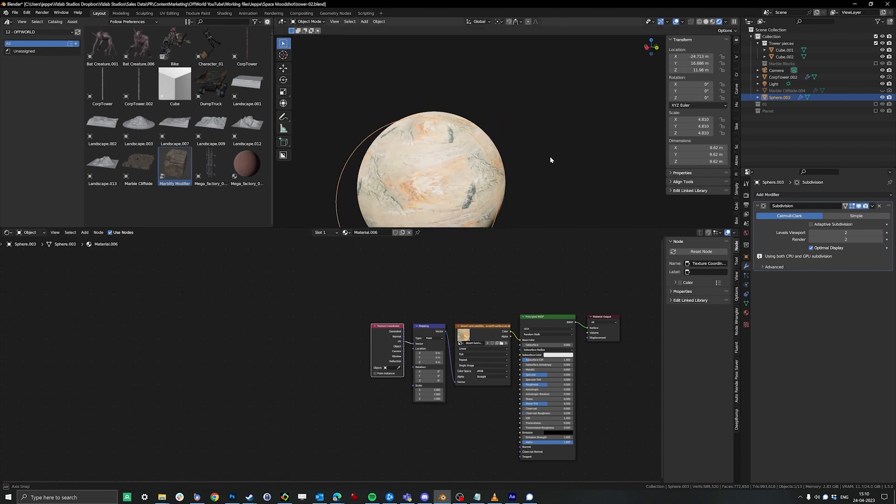
scroll(550, 159, "down", 2)
middle_click_drag(460, 162, 546, 156, "shift")
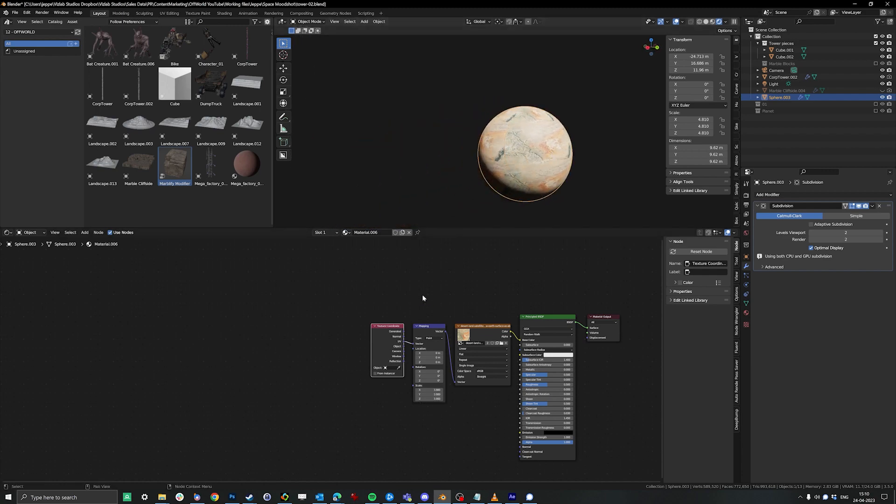
Move the Texture Coordinate node well away from the Mapping node to open a gap for more nodes.
left_click_drag(384, 343, 252, 363)
left_click_drag(437, 332, 437, 340)
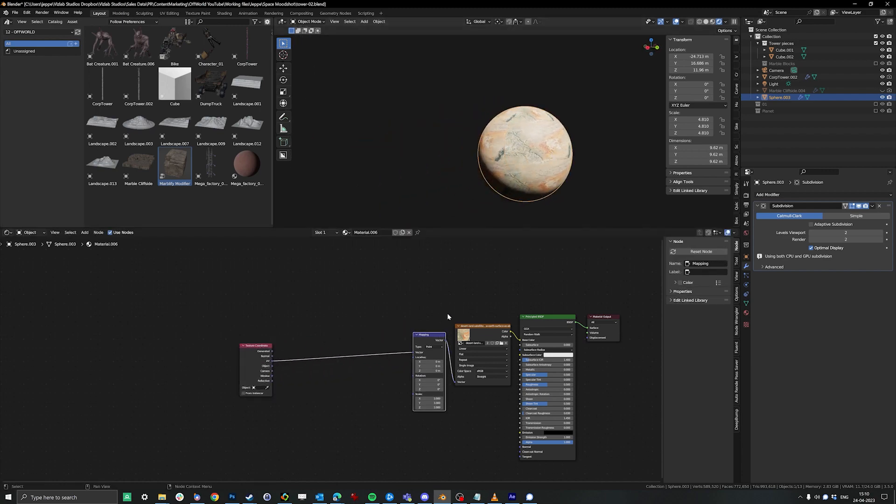
scroll(447, 316, "up", 2)
middle_click_drag(544, 149, 514, 173)
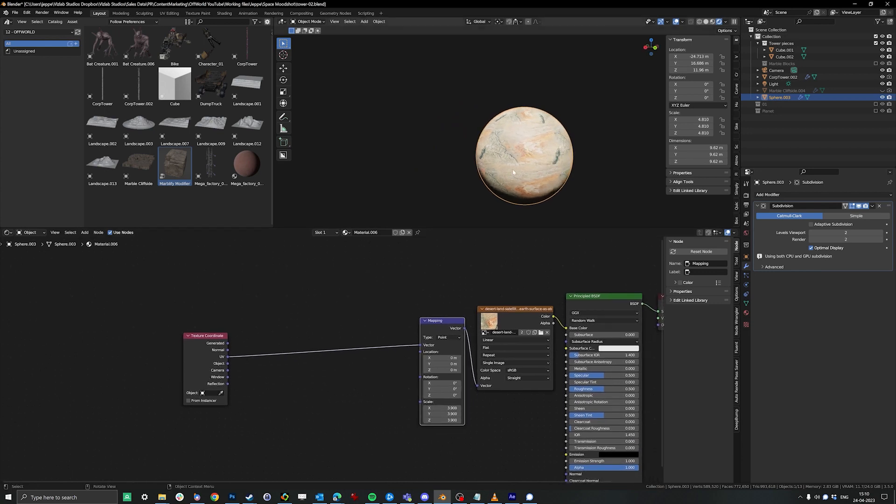
middle_click_drag(467, 289, 389, 292)
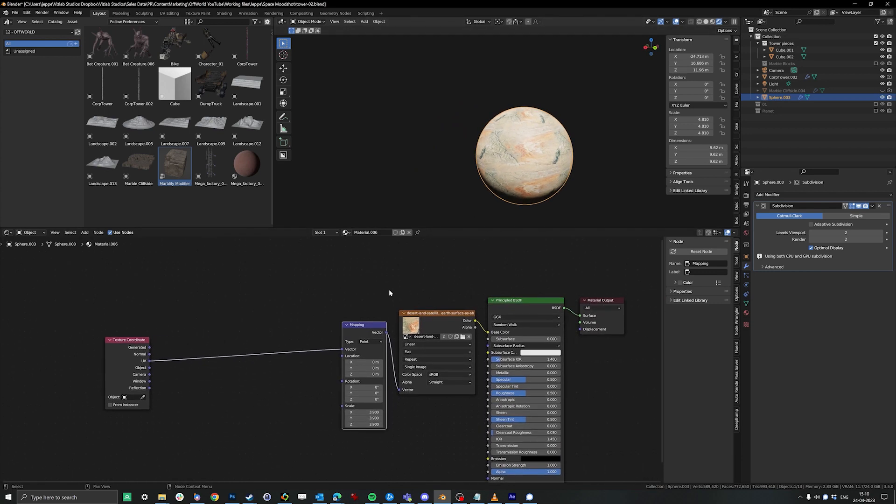
mouse_move(353, 335)
left_mouse_down()
mouse_move(344, 327)
mouse_move(355, 327)
left_mouse_up()
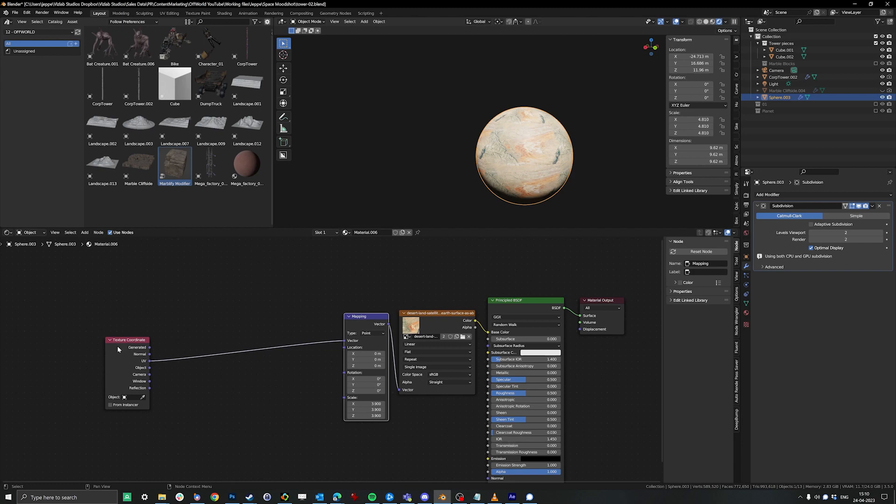
left_click_drag(117, 348, 114, 323)
middle_click_drag(303, 316, 369, 331)
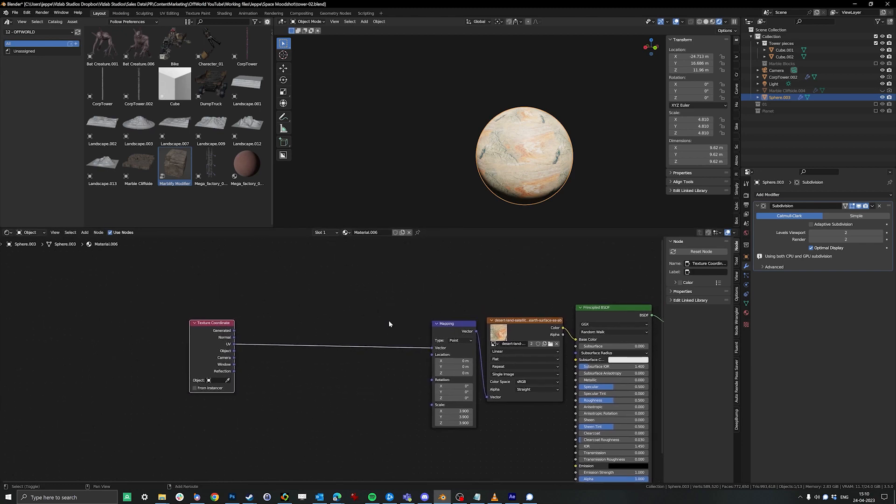
Add a Mix node, set its data type to Color, and insert it between the Texture Coordinate and Mapping nodes.
key("shift+a")
key("Escape")
key("shift+a")
left_click(389, 302)
type("mix")
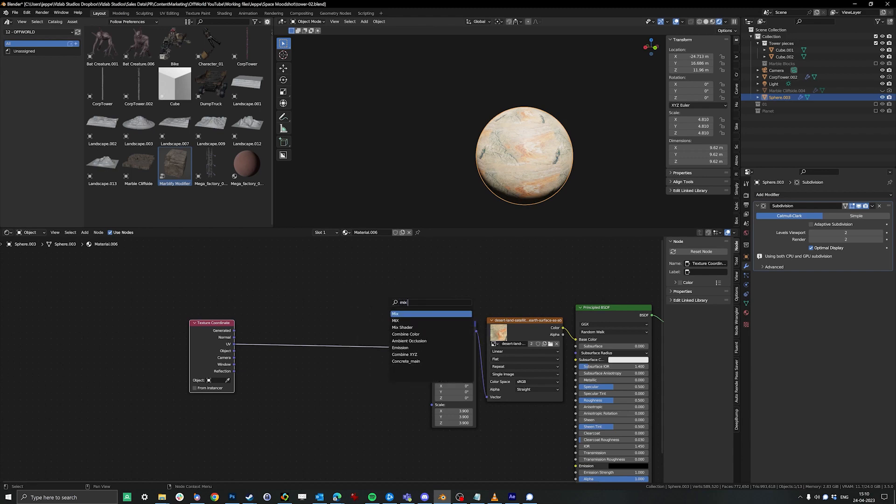
key("Return")
left_click(367, 277)
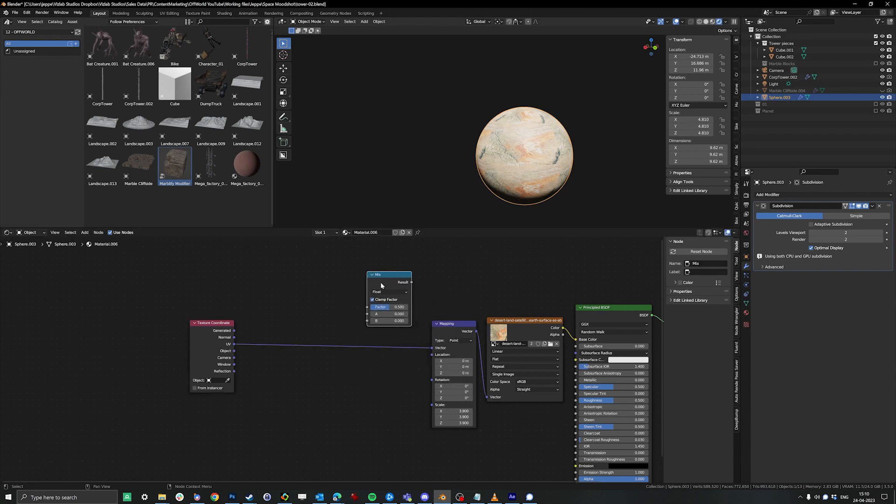
left_click(383, 291)
left_click(386, 306)
left_click_drag(392, 279, 400, 318)
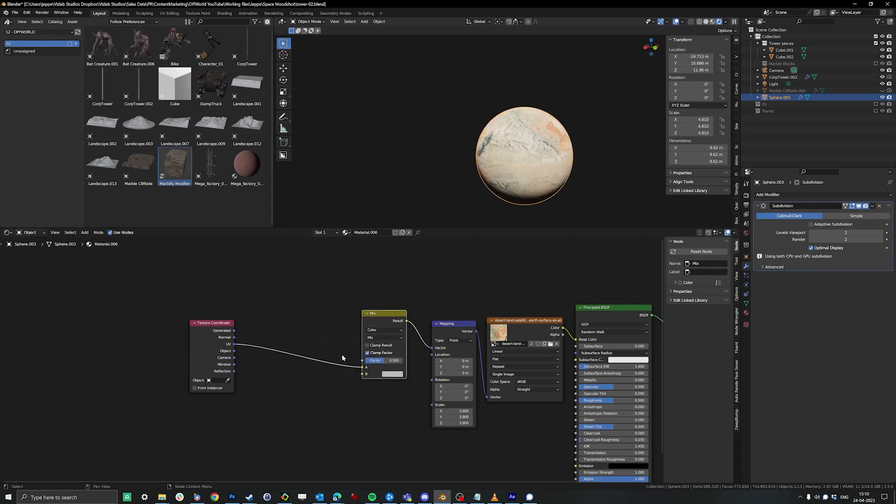
Add a Noise Texture driven by the UV coordinates and connect its Color output to the Mix node's B input.
middle_click_drag(305, 358, 331, 366)
left_click_drag(259, 353, 326, 294)
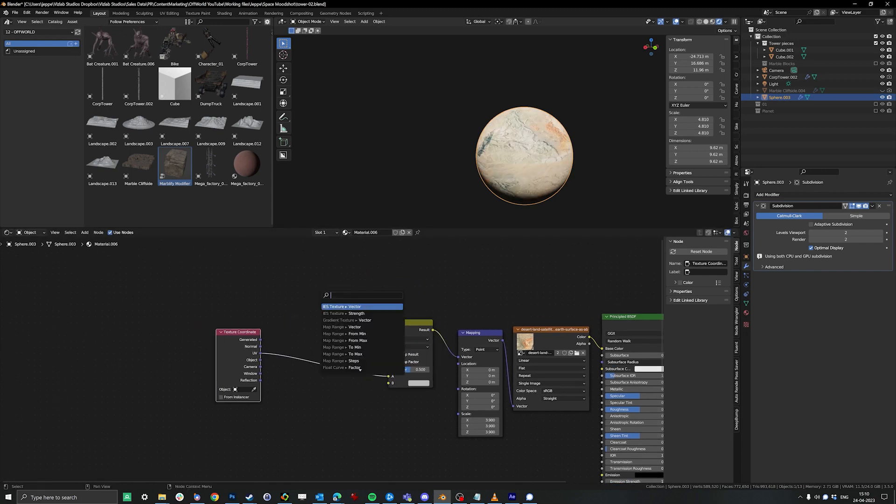
type("noise")
key("Return")
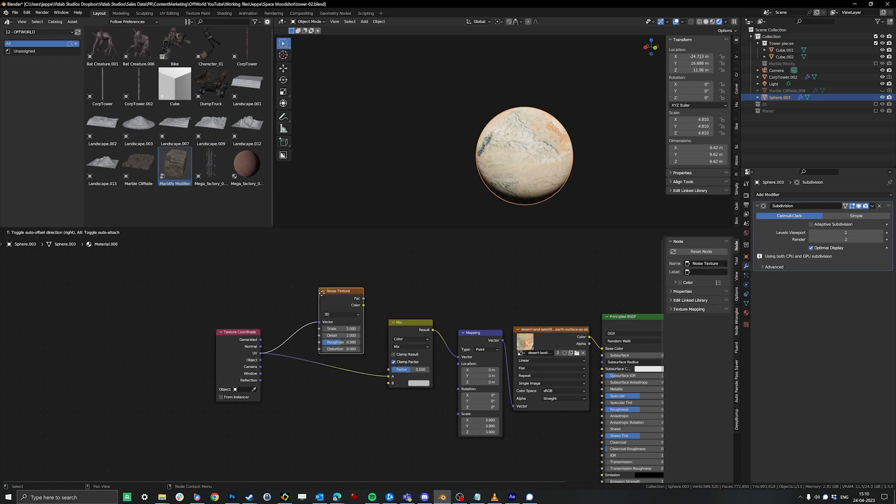
left_click(339, 305)
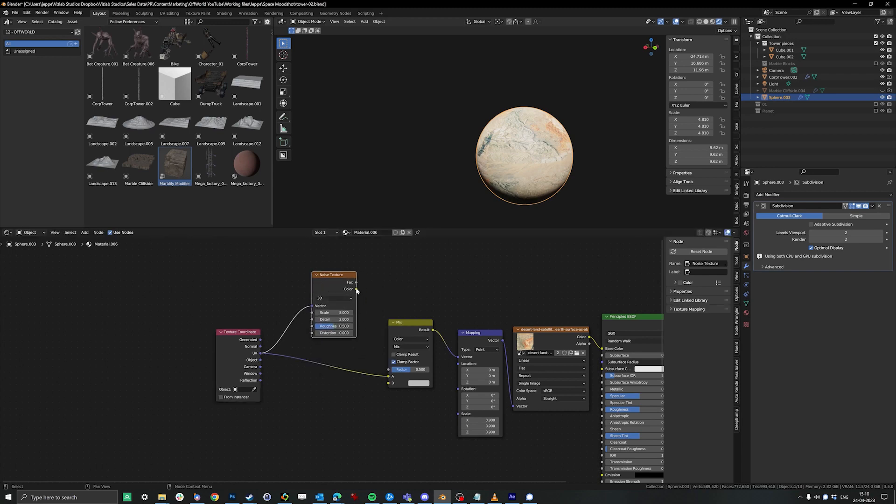
left_click_drag(392, 386, 388, 382)
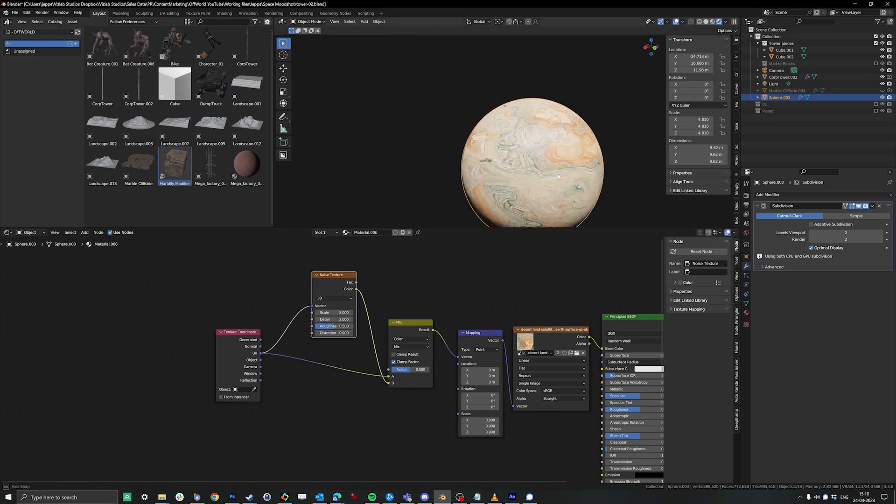
Tune the Noise Texture to scale 2.54, detail 4.44, roughness 0.77 and distortion 0.23, checking the swirls on the sphere.
scroll(519, 175, "up", 4)
middle_click_drag(518, 174, 525, 192)
scroll(331, 354, "up", 3)
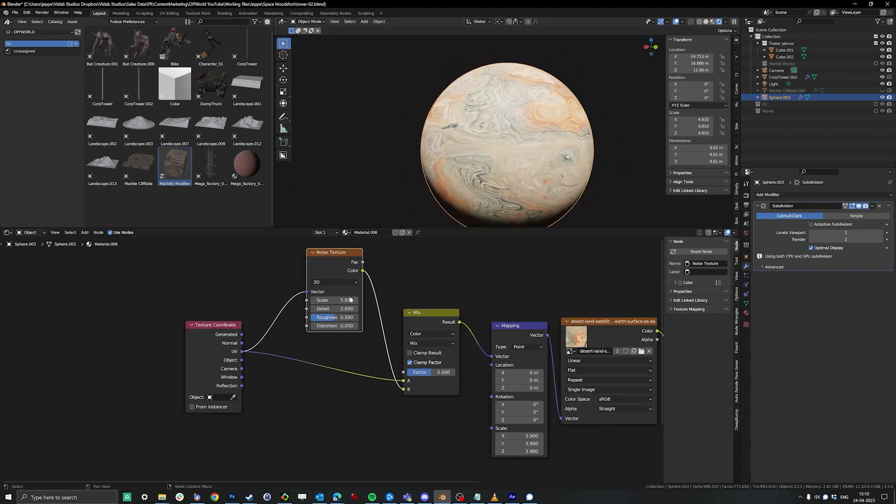
left_click_drag(332, 314, 331, 296)
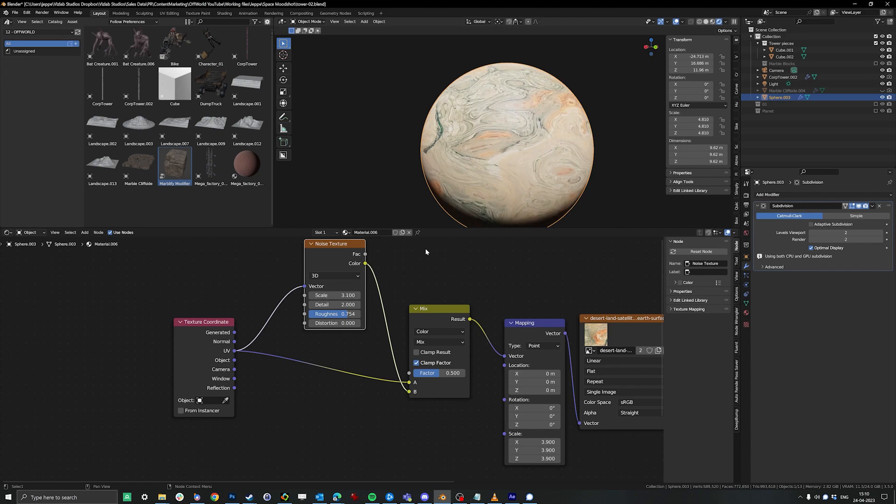
middle_click_drag(448, 205, 578, 156)
scroll(534, 177, "down", 1)
scroll(534, 177, "up", 2)
scroll(534, 177, "up", 1)
scroll(534, 177, "down", 2)
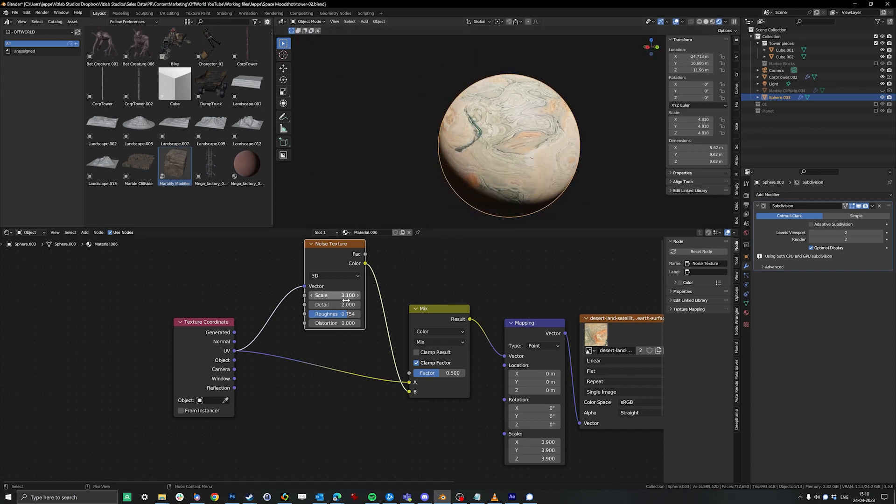
mouse_move(331, 323)
left_mouse_down()
mouse_move(368, 323)
mouse_move(330, 323)
left_mouse_up()
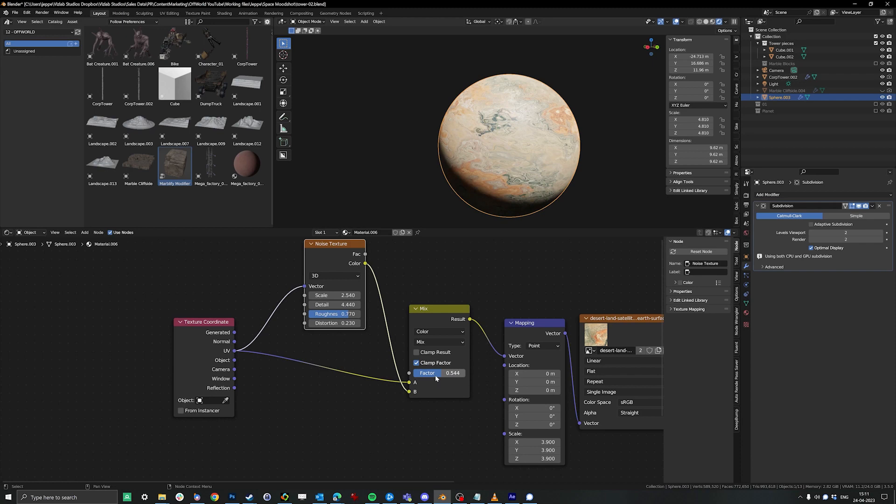
Adjust the Mix node's factor to 0.384, judging the distortion strength on the sphere.
mouse_move(436, 374)
left_mouse_down()
mouse_move(416, 375)
mouse_move(426, 374)
left_mouse_up()
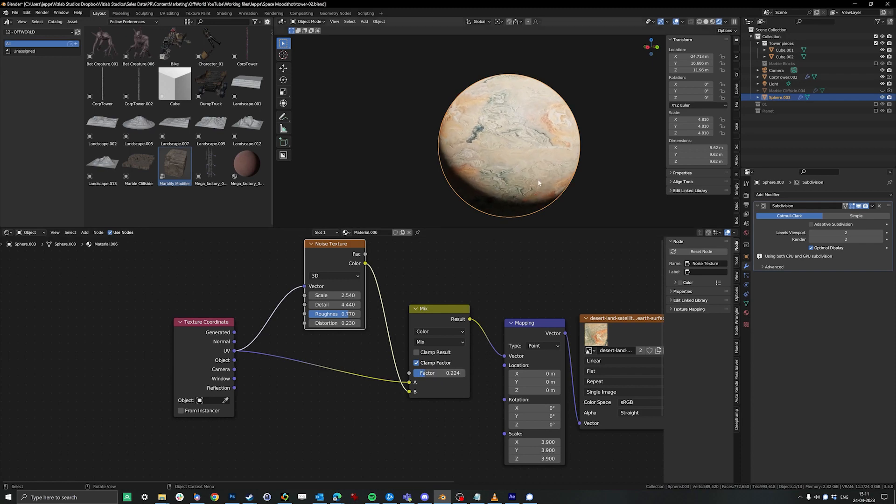
middle_click_drag(537, 182, 499, 182)
left_click_drag(433, 373, 455, 373)
middle_click_drag(464, 226, 503, 195)
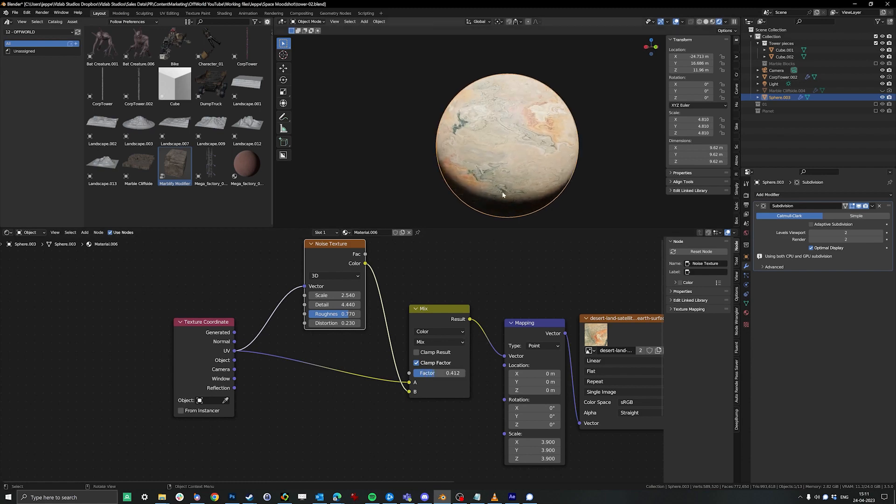
mouse_move(439, 373)
left_mouse_down()
mouse_move(424, 372)
mouse_move(437, 373)
left_mouse_up()
middle_click_drag(504, 187, 524, 184)
scroll(523, 185, "down", 3)
scroll(523, 184, "up", 5)
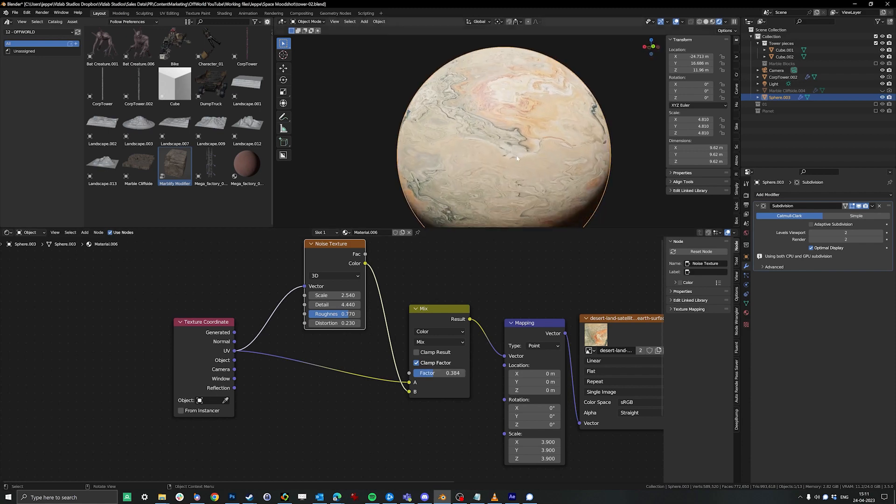
Move the Principled BSDF and Material Output nodes together away from the Image Texture to make room between them.
scroll(507, 350, "down", 4)
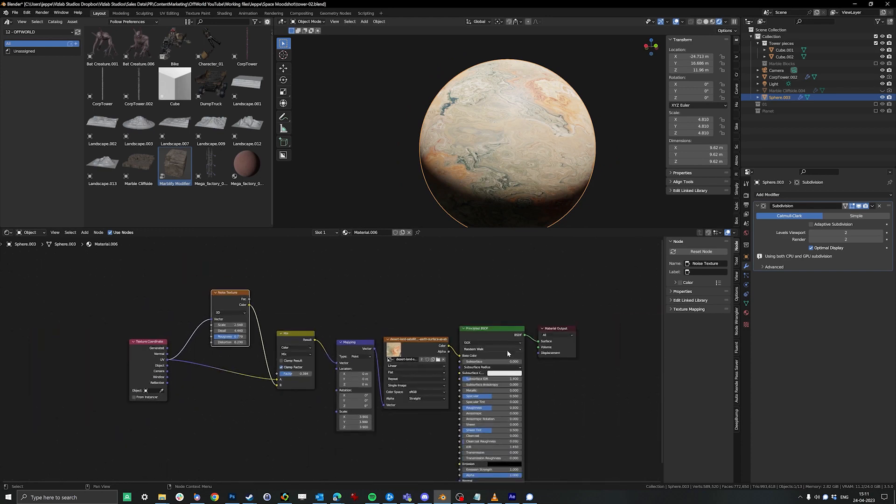
middle_click_drag(506, 350, 454, 324)
left_click_drag(524, 358, 456, 328)
key("g")
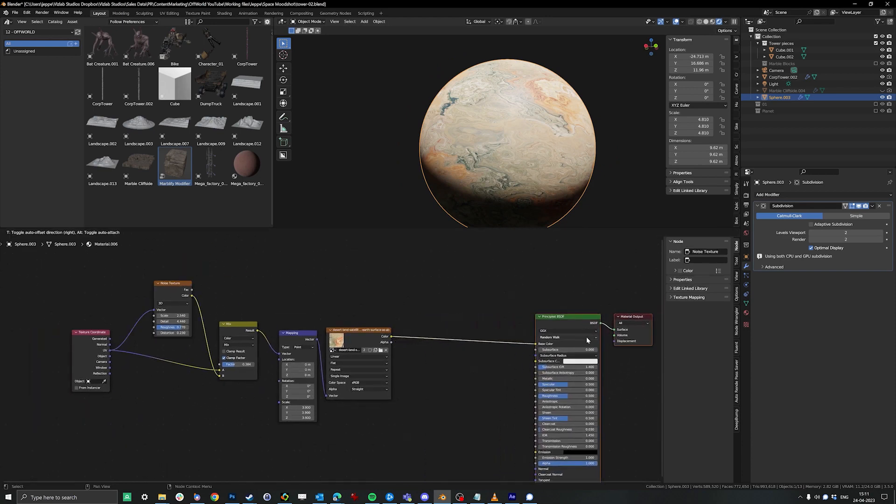
left_click(586, 338)
Examine the sphere's distorted surface pattern up close together with the node chain that produces it.
scroll(466, 335, "up", 3)
mouse_move(389, 340)
middle_mouse_down()
mouse_move(323, 327)
mouse_move(374, 332)
middle_mouse_up()
scroll(323, 326, "down", 3)
scroll(328, 329, "up", 5)
middle_click_drag(536, 158, 490, 177)
scroll(514, 144, "down", 1)
scroll(541, 171, "up", 2)
middle_click_drag(456, 310, 472, 293)
scroll(430, 311, "down", 2)
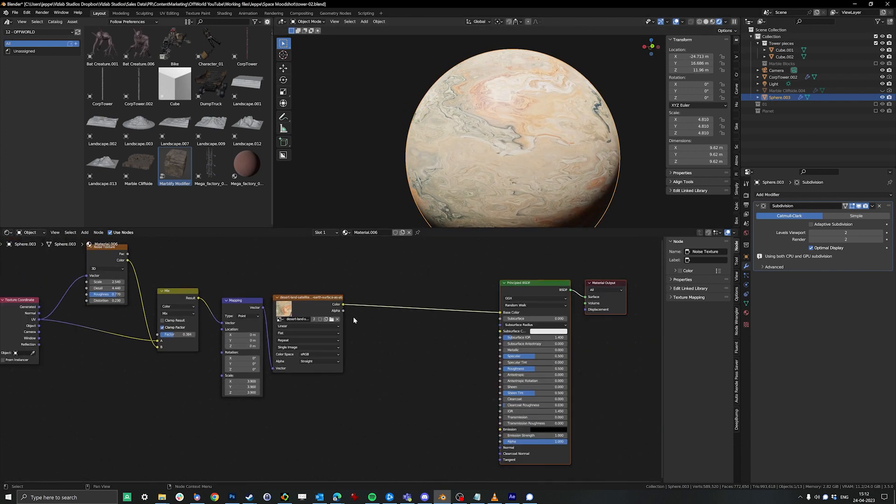
Add a ColorRamp fed by the image texture's Color output and connect its Color to the Principled BSDF's Roughness.
left_click_drag(344, 306, 375, 390)
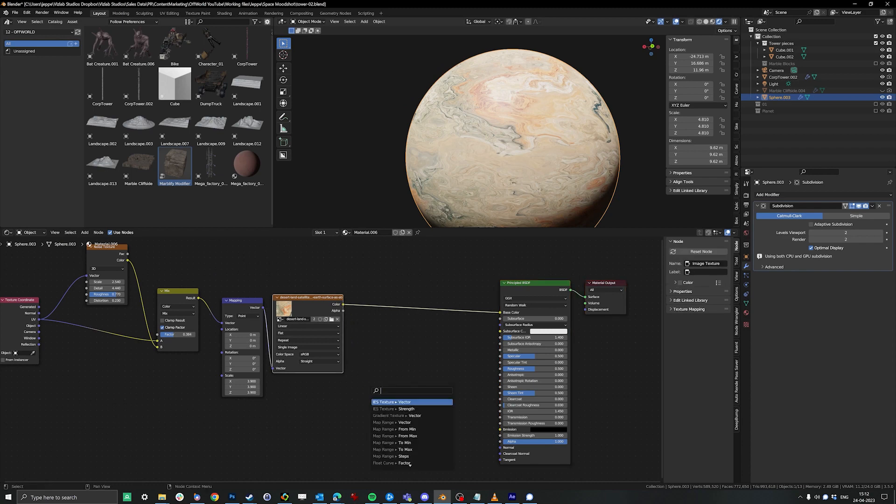
type("color")
left_click(388, 409)
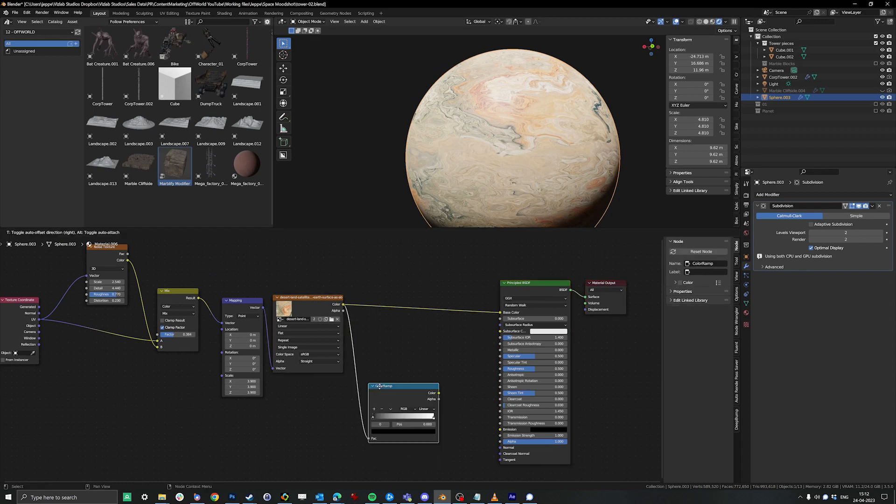
left_click(392, 343)
scroll(345, 373, "up", 3)
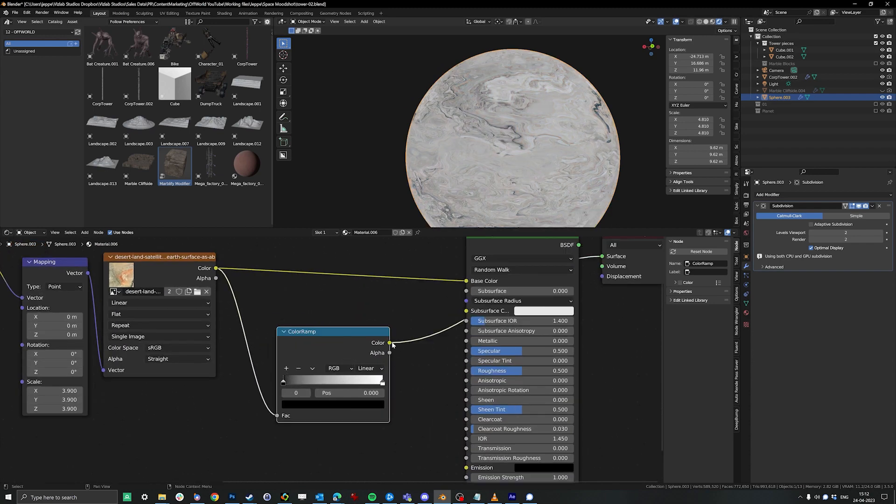
left_click_drag(390, 343, 466, 371)
middle_click_drag(346, 384, 344, 398)
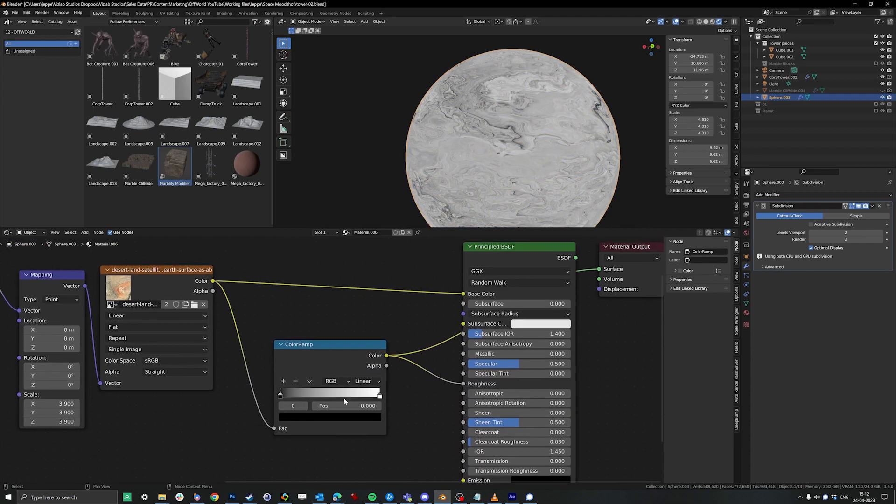
Set the ColorRamp's interpolation to B-Spline and move its stops closer together, with the black stop at position 0.085.
left_click(382, 399)
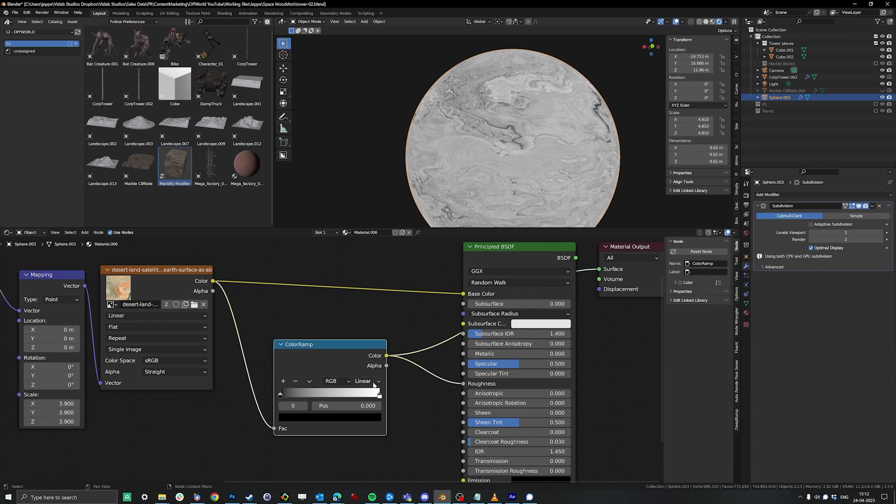
left_click(366, 381)
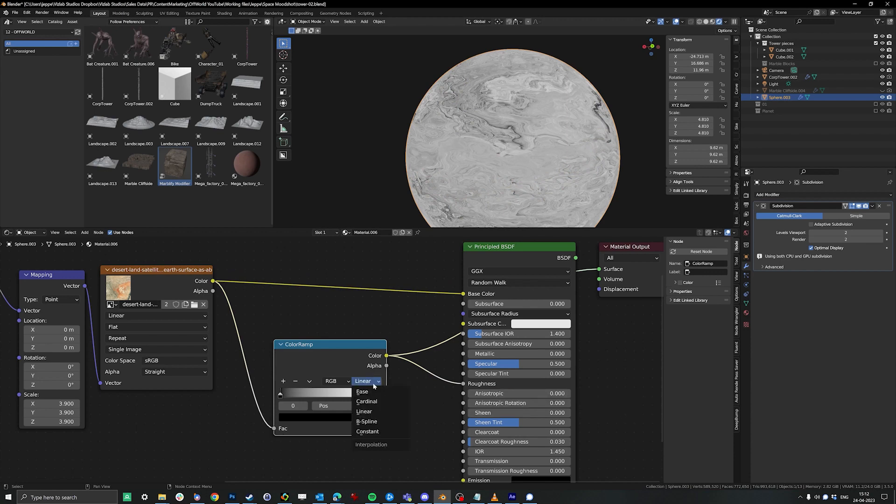
left_click(371, 421)
mouse_move(280, 396)
left_mouse_down()
mouse_move(338, 396)
mouse_move(288, 395)
left_mouse_up()
mouse_move(360, 398)
left_mouse_down()
mouse_move(324, 396)
mouse_move(346, 397)
left_mouse_up()
left_click(290, 396)
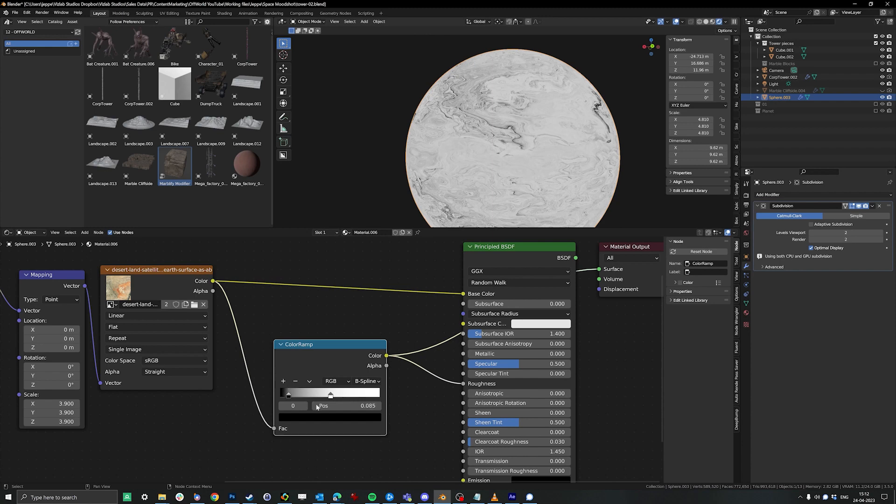
Lighten the ColorRamp's black stop to dark grey and output the Principled BSDF again to check the sphere's shading and highlights.
left_click(327, 417)
left_click_drag(356, 354, 356, 341)
middle_click_drag(508, 322, 442, 352)
left_click(480, 279, "ctrl+shift")
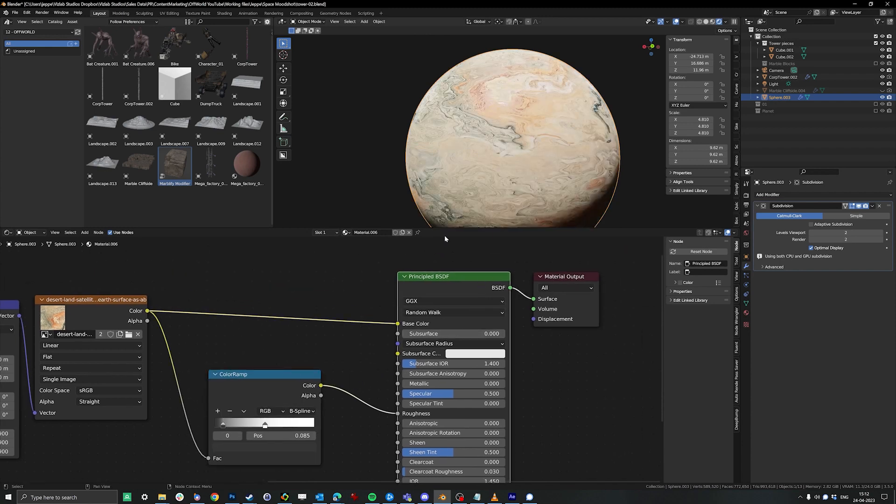
middle_click_drag(572, 154, 477, 120)
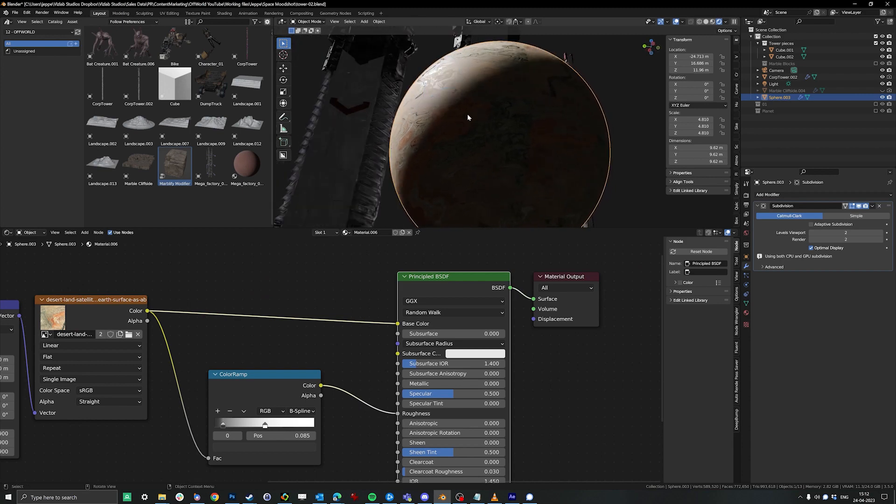
middle_click_drag(446, 87, 545, 169)
scroll(565, 157, "up", 5)
scroll(557, 147, "down", 4)
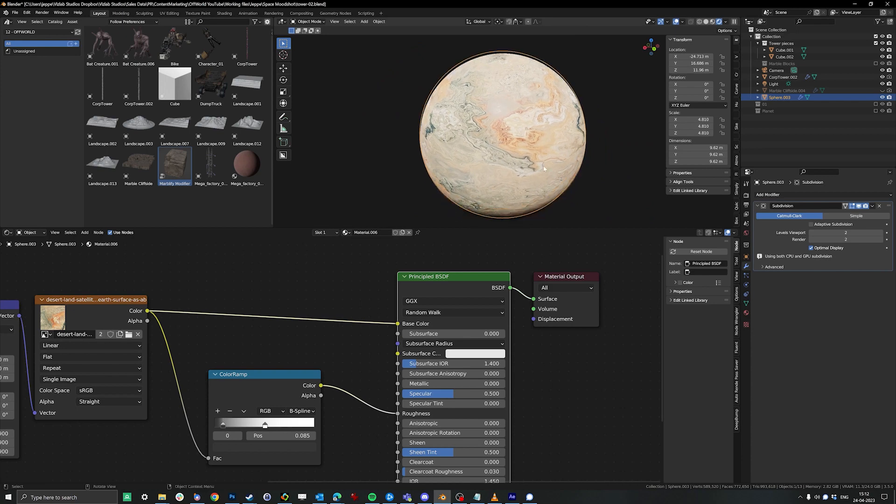
Enlarge the 3D viewport and raise the Principled BSDF's Specular to 0.802.
left_click_drag(530, 227, 528, 265)
middle_click_drag(526, 183, 487, 158)
scroll(510, 162, "up", 1)
scroll(378, 386, "down", 5)
middle_click_drag(306, 441, 385, 363)
scroll(385, 363, "up", 1)
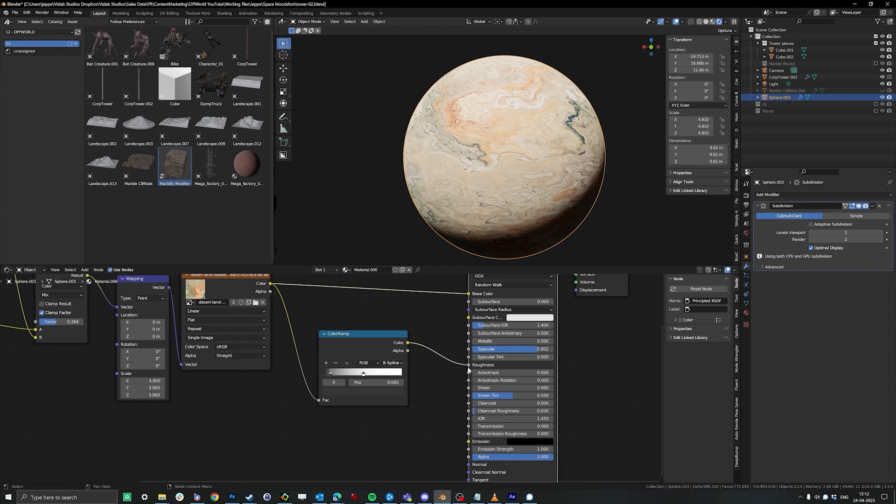
Duplicate the roughness ColorRamp with its image color input kept and place the copy below the original.
scroll(390, 385, "down", 2)
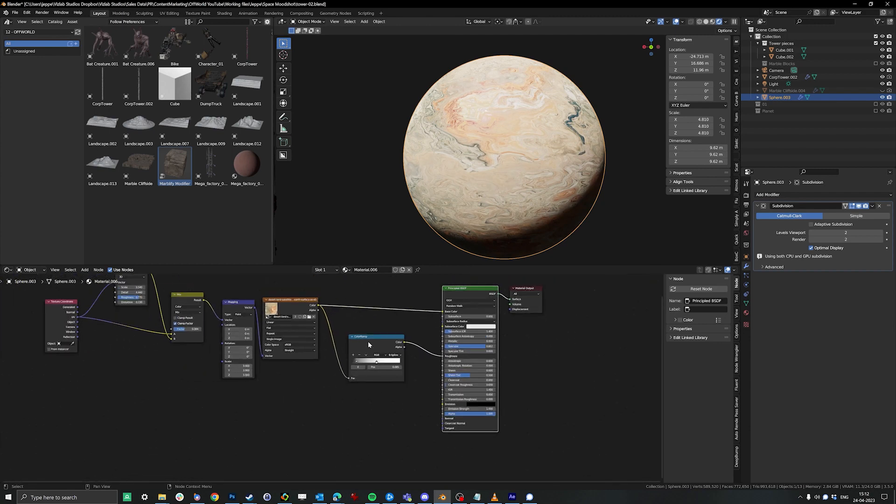
left_click(368, 340)
middle_click_drag(409, 358, 419, 362)
scroll(420, 363, "up", 2)
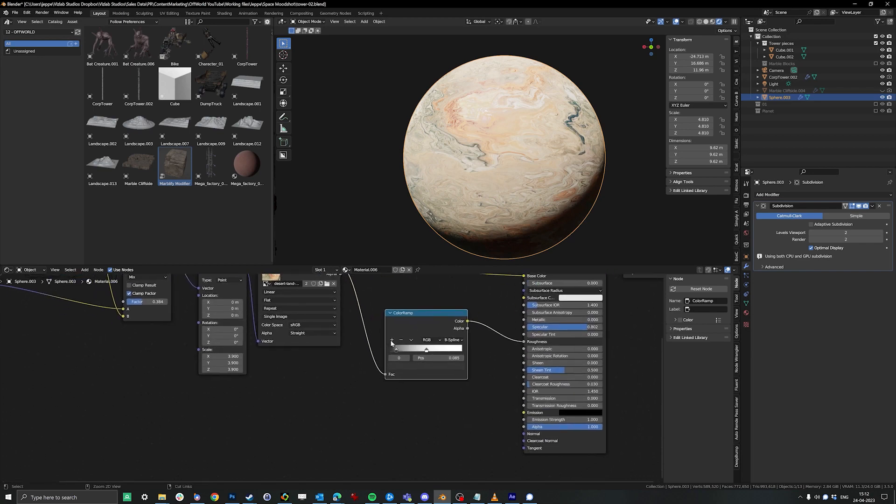
key("shift+d")
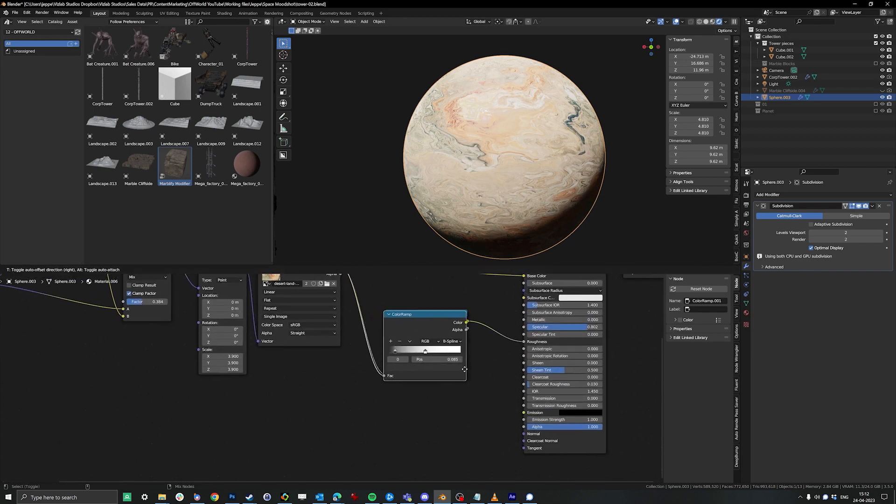
left_click(384, 414)
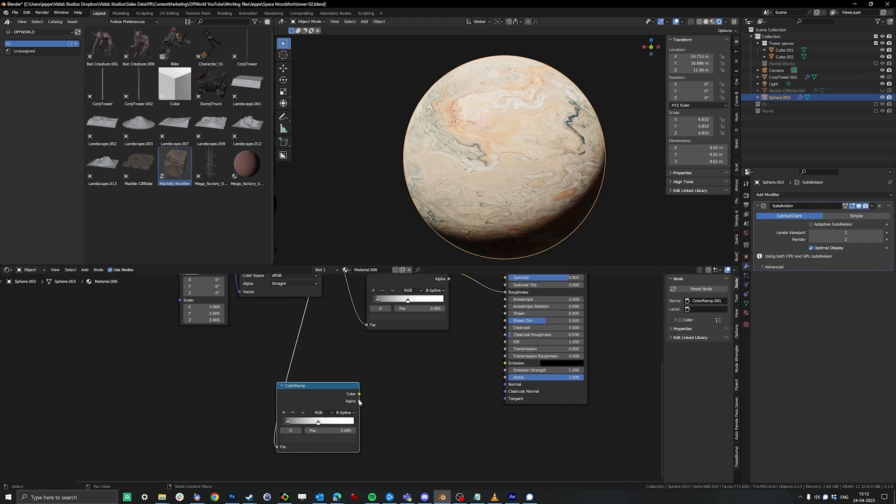
Add a Bump node whose Height is driven by the duplicated ColorRamp's Color output.
left_click_drag(367, 396, 474, 399)
type("bum")
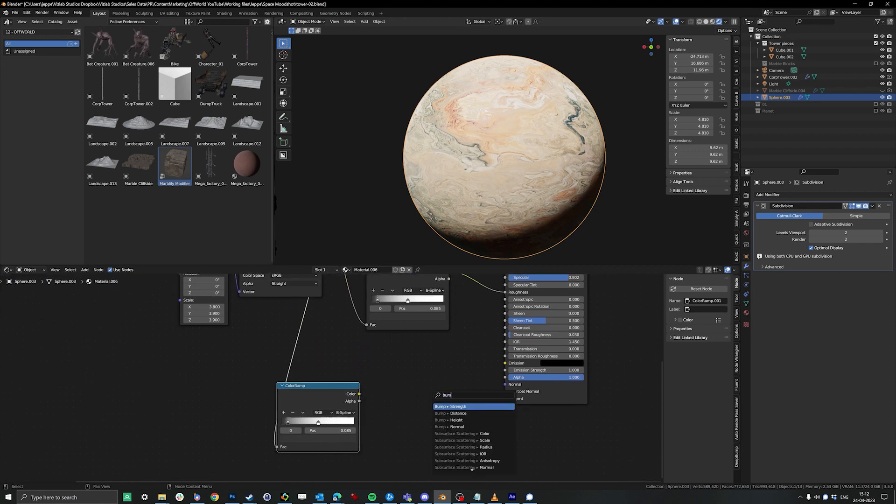
left_click(457, 420)
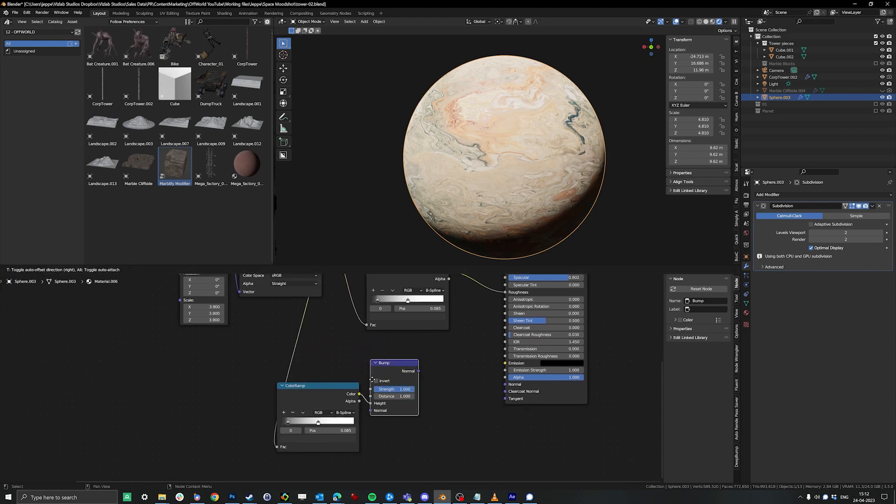
left_click(398, 389)
left_click_drag(331, 389, 346, 386)
Preview the Bump node's Normal output on the sphere and inspect the relief up close.
mouse_move(372, 401)
middle_mouse_down()
mouse_move(403, 397)
mouse_move(376, 393)
middle_mouse_up()
left_click(384, 389, "ctrl+shift")
scroll(401, 391, "up", 4)
left_click(447, 393, "ctrl+shift")
middle_click_drag(446, 394, 455, 391)
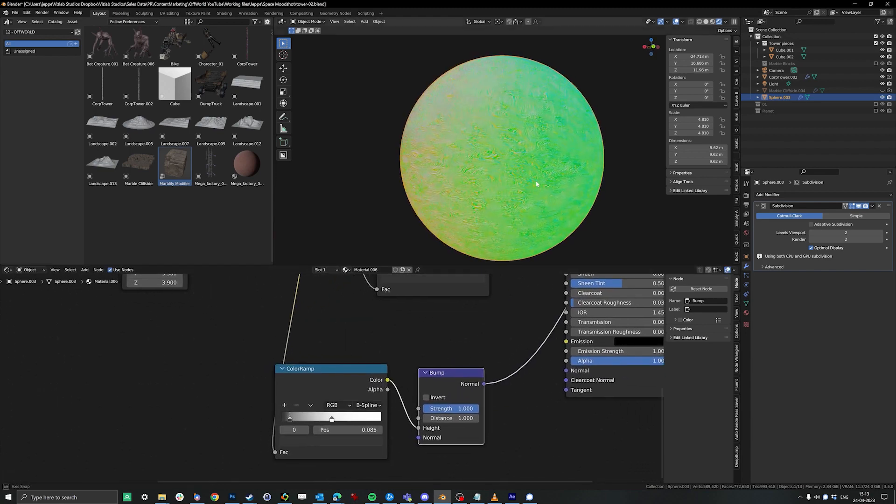
scroll(540, 178, "up", 3)
middle_click_drag(555, 202, 560, 204)
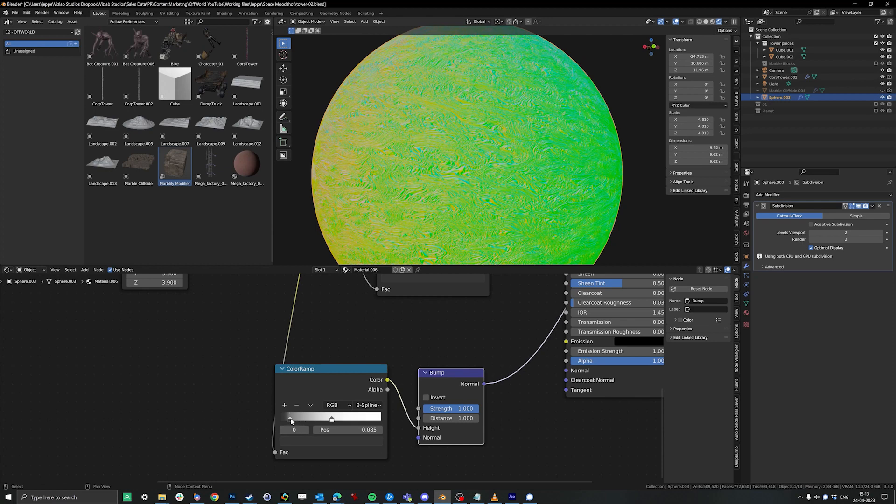
Darken the bump ColorRamp's first stop to black and move it to position 0.390.
left_click(315, 441)
left_click_drag(358, 365, 358, 376)
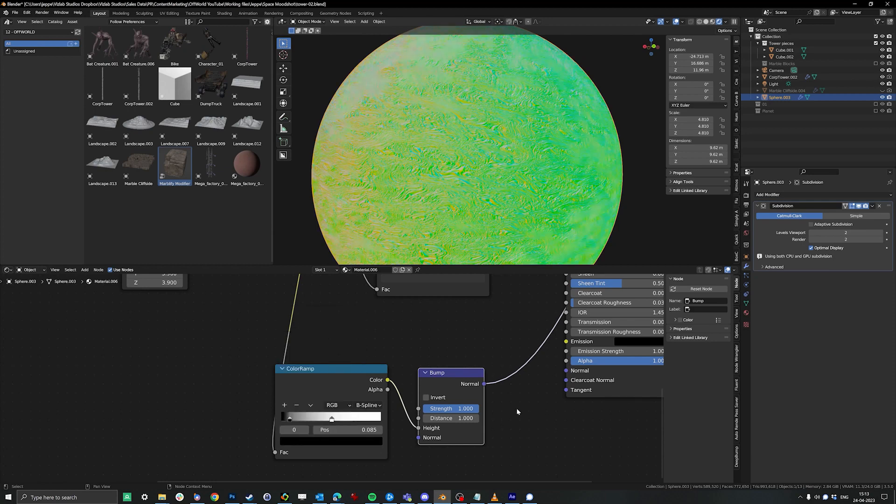
left_click_drag(293, 421, 321, 420)
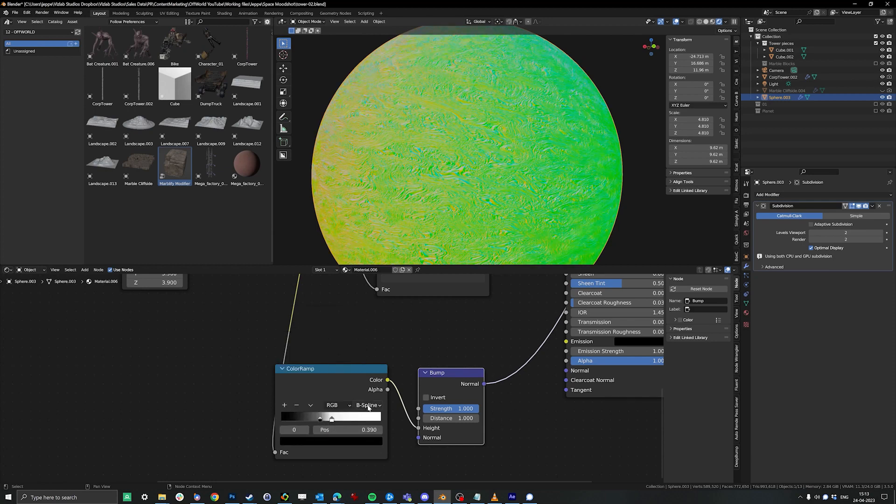
Set the bump ColorRamp's interpolation to Ease and shift both stops toward the white end, with the white stop at 0.822.
left_click(369, 405)
left_click(363, 416)
left_click(330, 419)
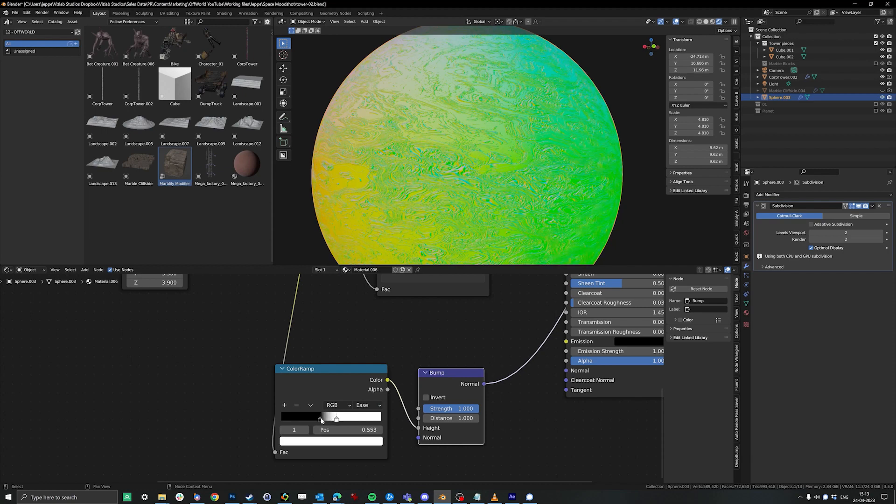
mouse_move(337, 419)
left_mouse_down()
mouse_move(358, 419)
mouse_move(333, 419)
left_mouse_up()
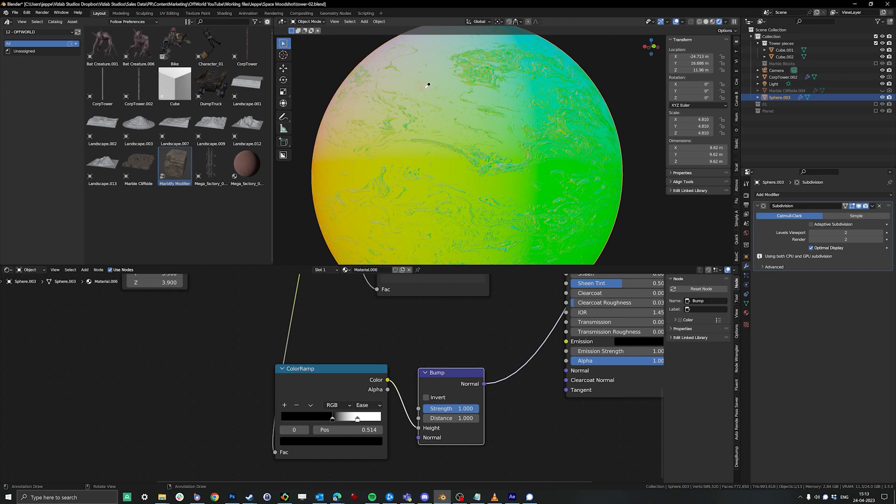
left_click_drag(332, 418, 361, 420)
Connect the Bump node's Normal output to the Principled BSDF's Normal and output the full shader again.
middle_click_drag(363, 420, 277, 445)
left_click_drag(399, 409, 480, 395)
scroll(480, 332, "down", 10)
scroll(480, 332, "down", 1)
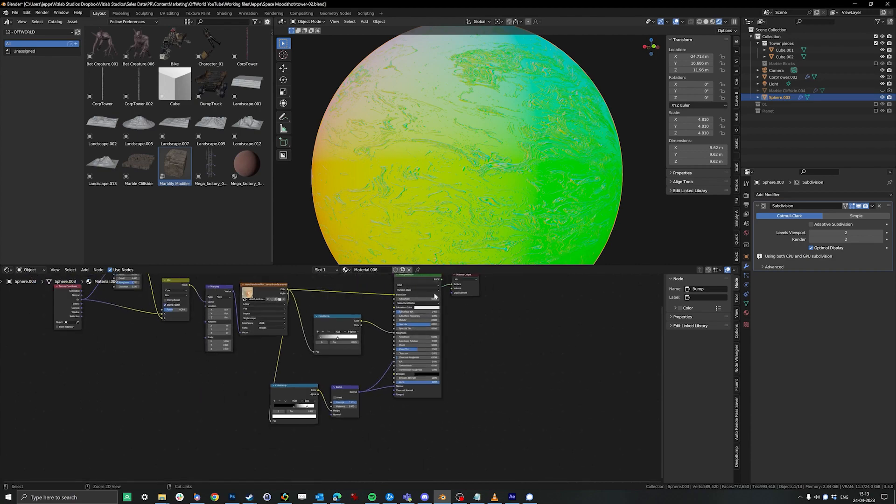
scroll(434, 297, "down", 3)
left_click(412, 304, "ctrl+shift")
Lower the Bump node's Strength to 0.160, judging the surface relief on the planet.
scroll(494, 181, "down", 1)
mouse_move(493, 181)
middle_mouse_down()
mouse_move(466, 173)
mouse_move(487, 189)
middle_mouse_up()
scroll(467, 173, "up", 1)
scroll(487, 189, "up", 1)
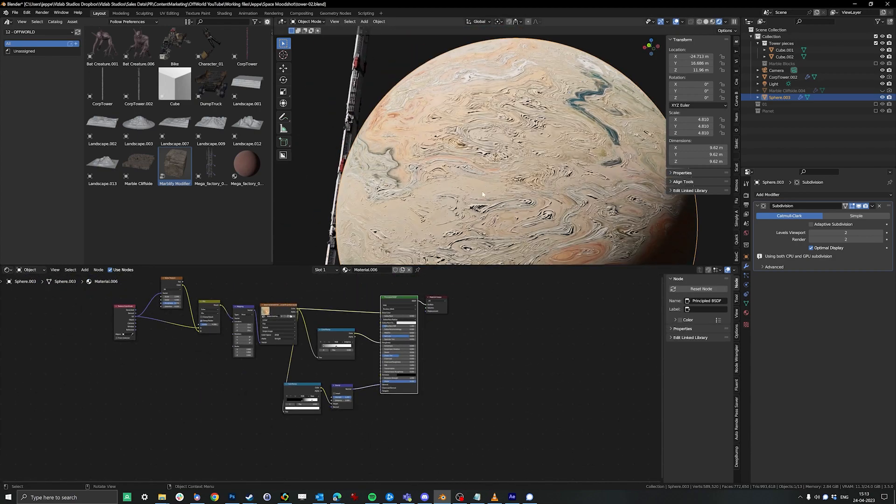
scroll(403, 413, "up", 5)
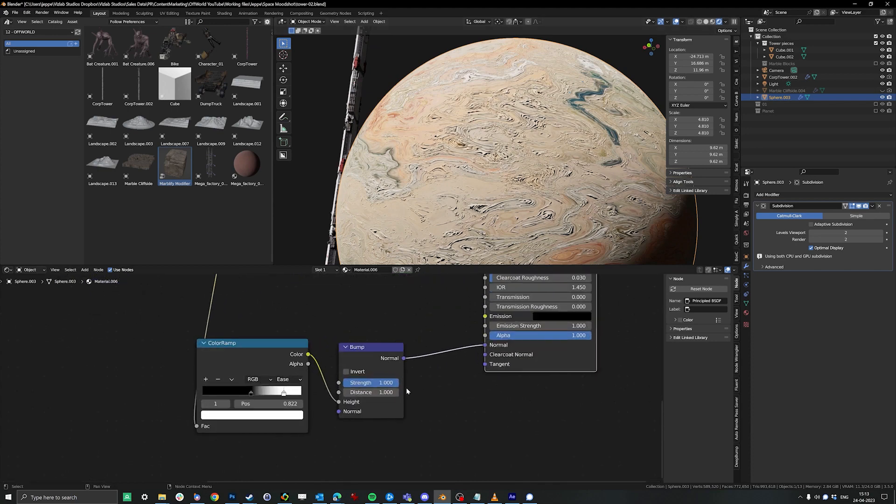
left_click_drag(388, 386, 353, 382)
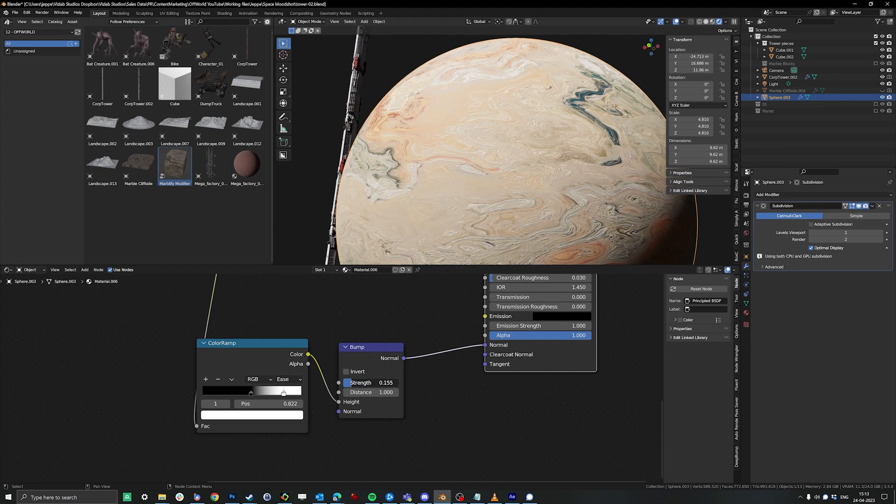
left_click_drag(352, 382, 352, 383)
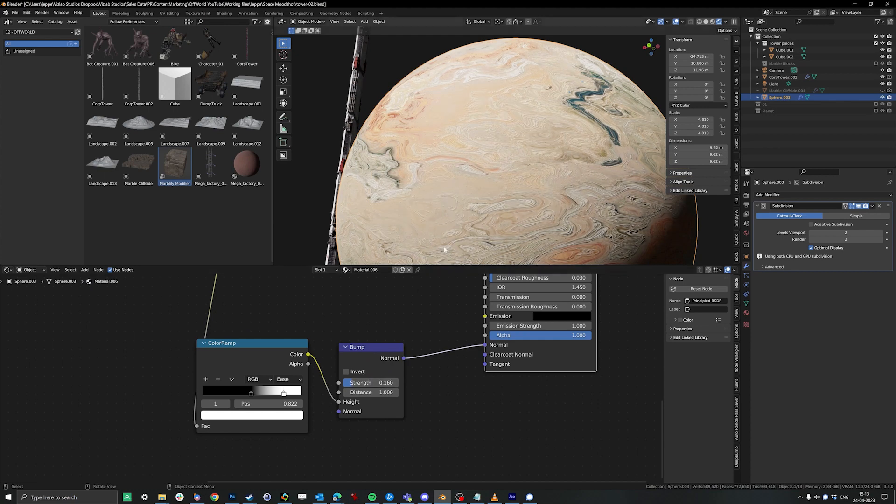
Examine the planet's surface relief, color and highlights from several angles and distances.
scroll(606, 154, "down", 5)
middle_click_drag(629, 173, 609, 173)
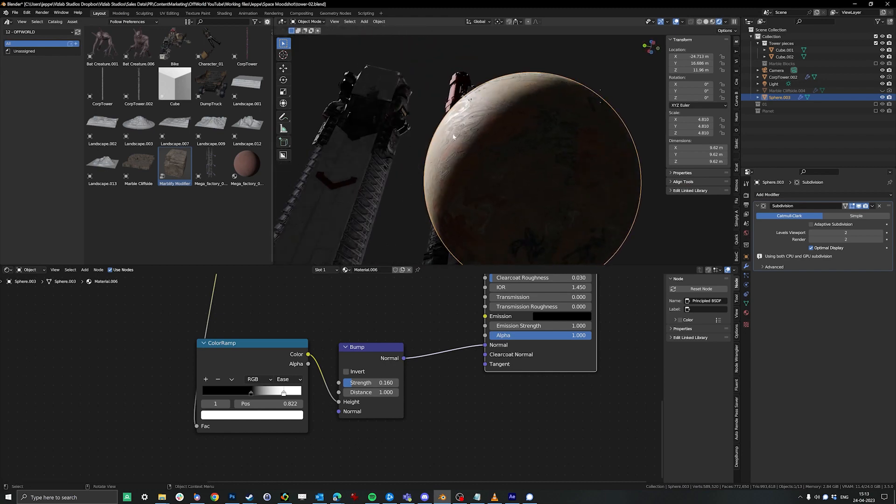
middle_click_drag(470, 108, 555, 78)
middle_click_drag(592, 141, 542, 176)
scroll(536, 184, "up", 2)
scroll(537, 183, "down", 3)
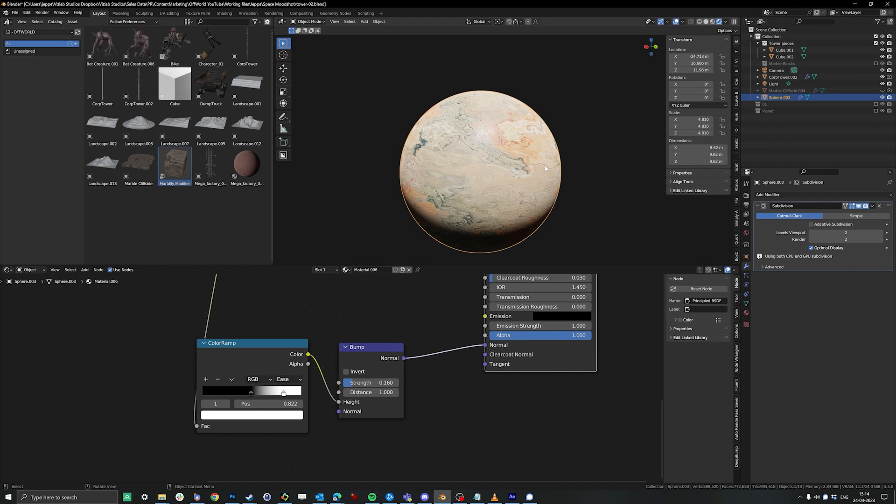
middle_click_drag(545, 169, 563, 184)
scroll(531, 304, "down", 2)
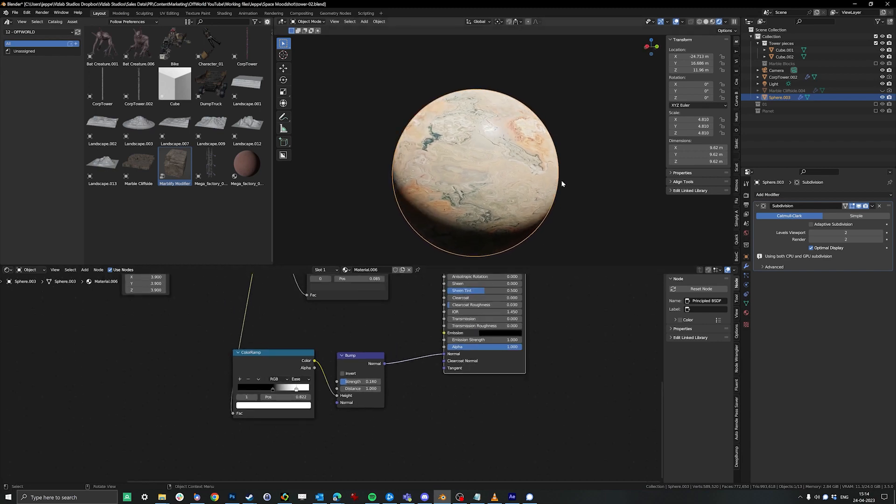
Duplicate the planet sphere in place and scale the copy up slightly to a scale of 4.879.
key("shift+d")
key("s")
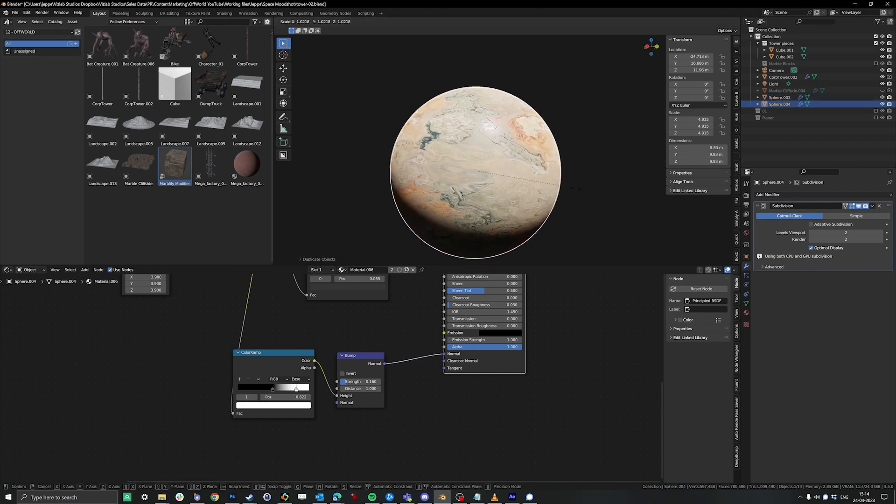
left_click(567, 205)
middle_click_drag(567, 205, 555, 214)
Make the duplicate sphere's material single-user and delete every node feeding its Principled BSDF.
middle_click_drag(535, 329, 499, 363)
scroll(520, 385, "down", 5)
scroll(499, 364, "down", 2)
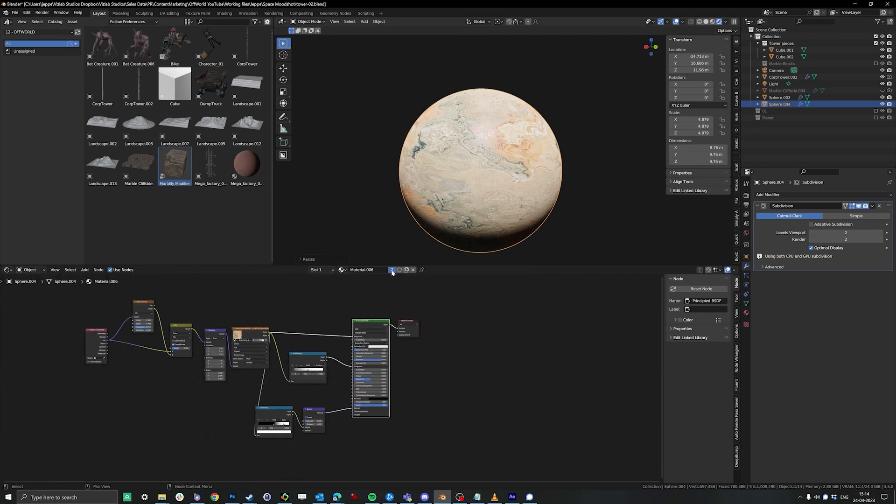
left_click(392, 270)
middle_click_drag(408, 377, 454, 370)
left_click_drag(388, 453, 104, 278)
key("x")
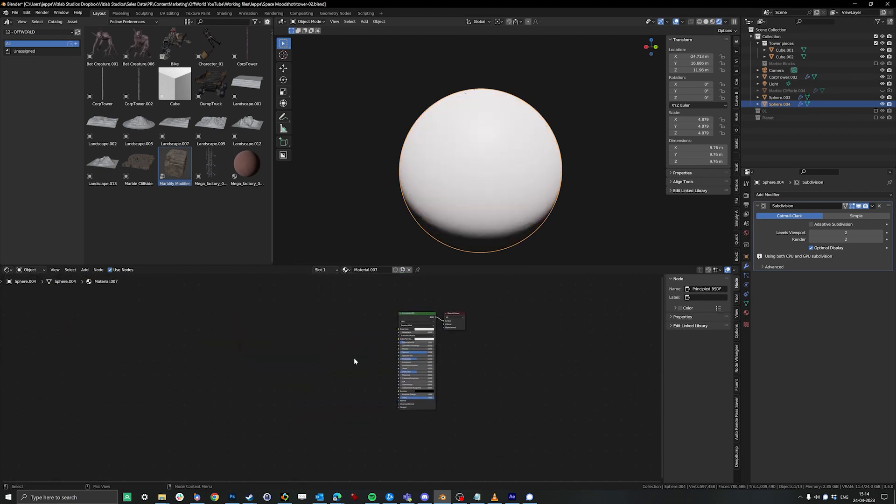
Move the Material Output and Principled BSDF apart to make room for more shader nodes.
middle_click_drag(453, 342, 360, 359)
scroll(359, 357, "up", 5)
left_click_drag(370, 310, 487, 316)
left_click_drag(309, 313, 290, 355)
middle_click_drag(379, 337, 439, 335)
middle_click_drag(397, 343, 412, 350)
key("x")
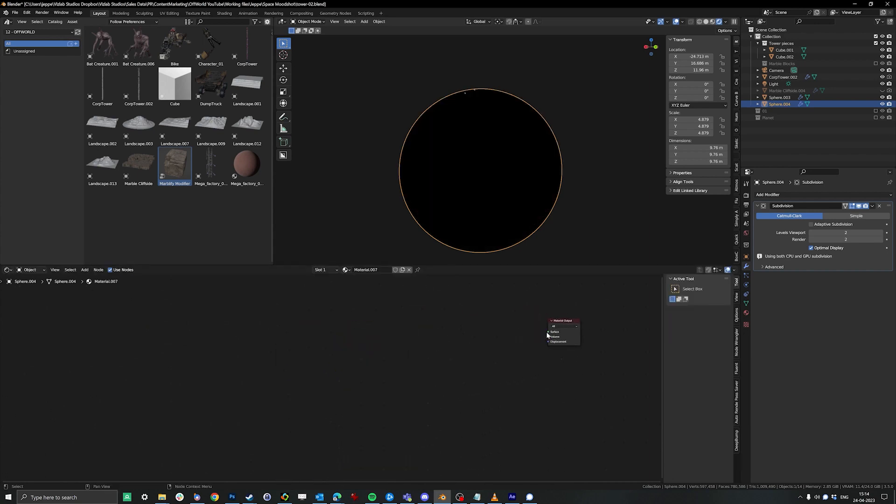
key("shift+a")
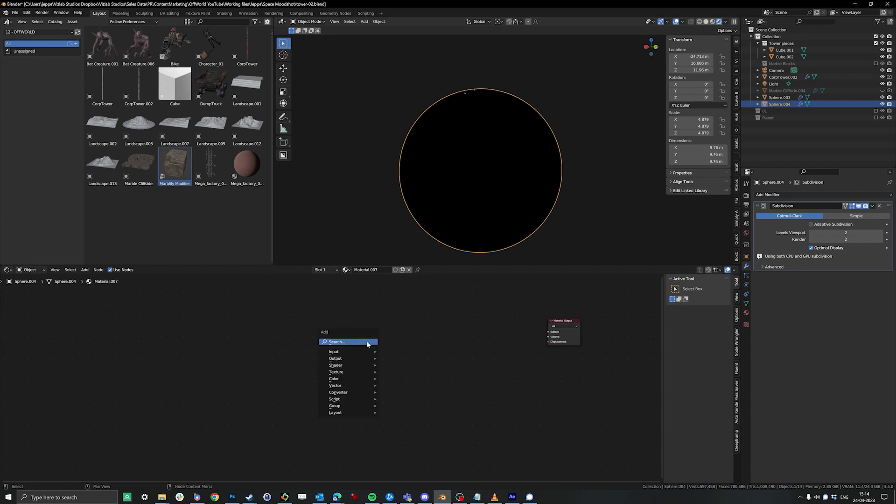
key("ctrl+z")
Insert a Mix Shader between the Principled BSDF and the Material Output, and move the Principled BSDF farther away from it.
middle_click_drag(376, 357, 391, 335)
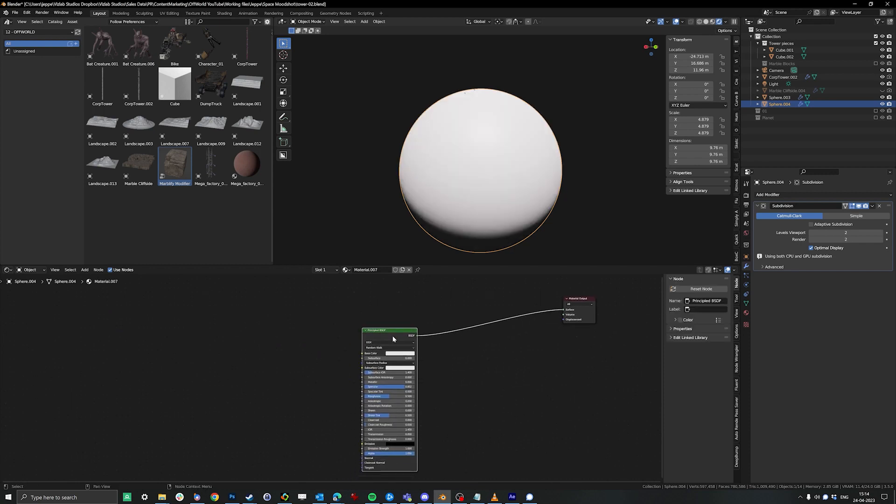
left_click_drag(393, 335, 323, 348)
key("shift+a")
left_click(365, 333)
type("mix")
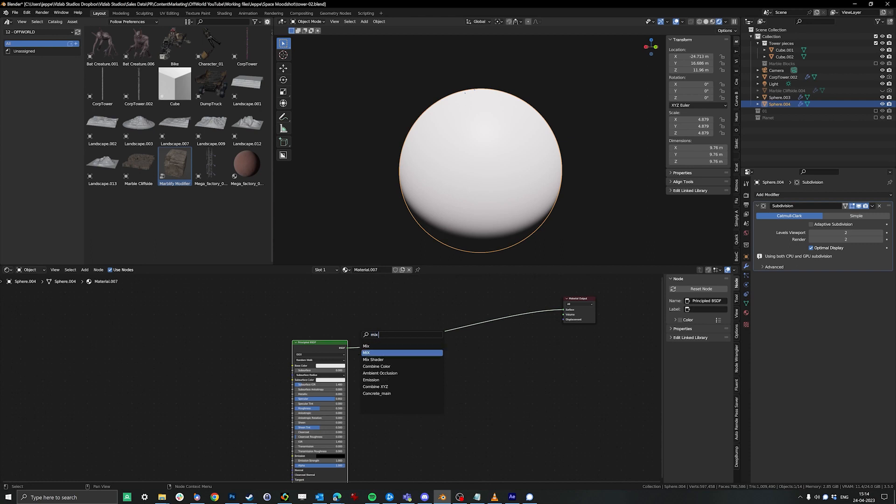
key("Down")
key("Return")
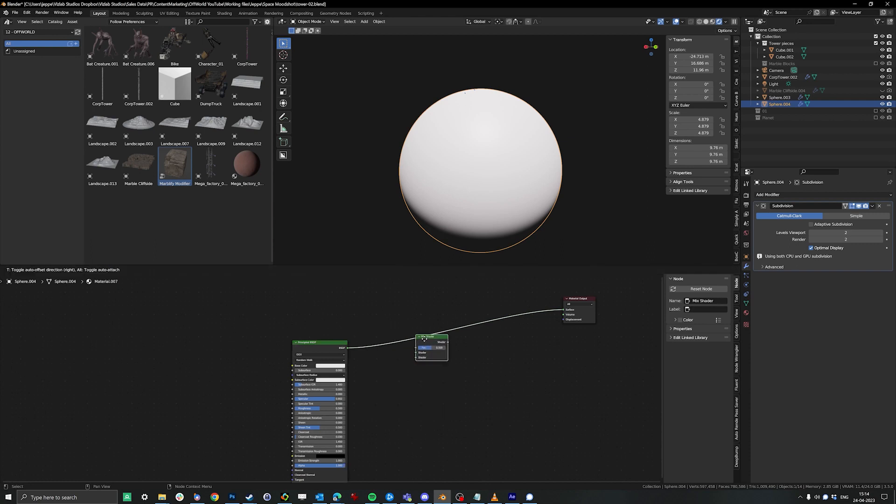
left_click(424, 334)
left_click_drag(333, 347, 277, 338)
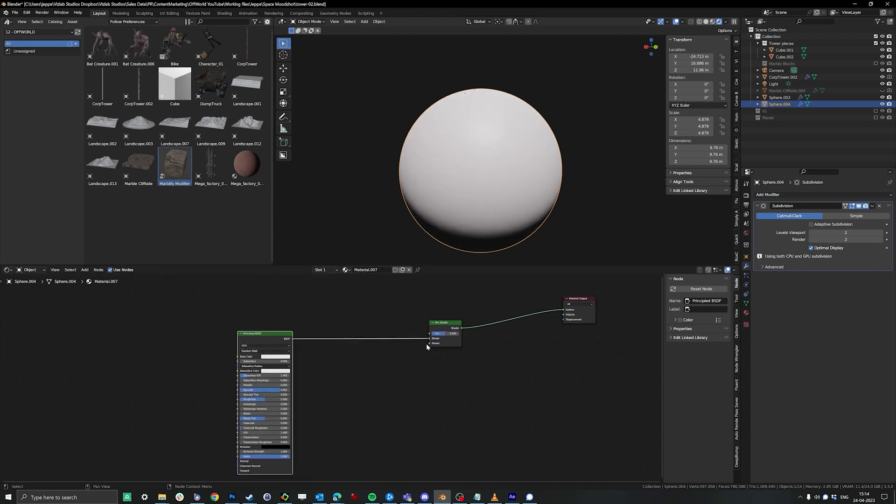
Add a Transparent BSDF feeding the Mix Shader's second shader input.
left_click_drag(428, 344, 310, 388)
type("tr")
key("Down")
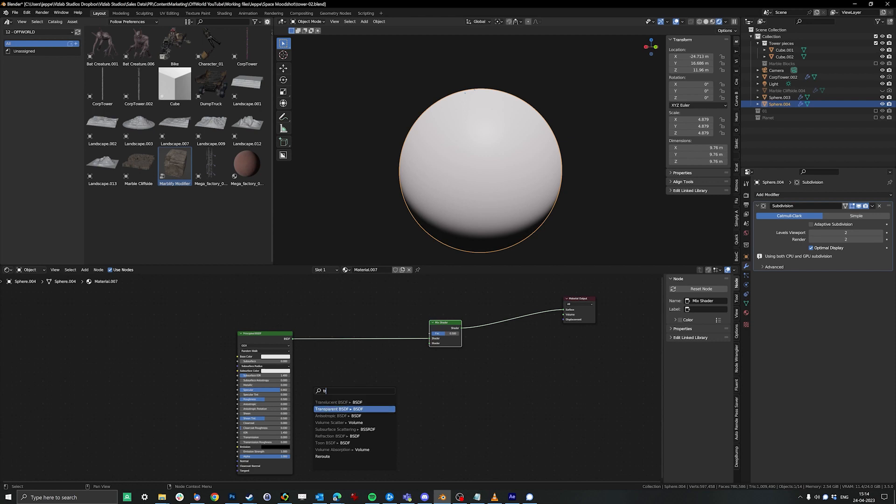
key("Return")
left_click(367, 389)
Add a Noise Texture and connect its Color output to the Mix Shader's Fac input.
middle_click_drag(354, 300, 410, 342)
scroll(453, 364, "up", 4)
key("shift+a")
left_click(416, 319)
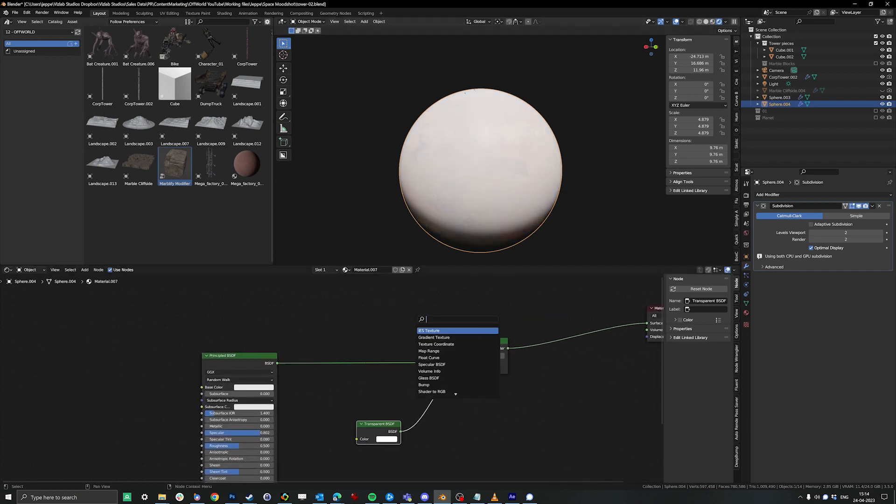
type("noise")
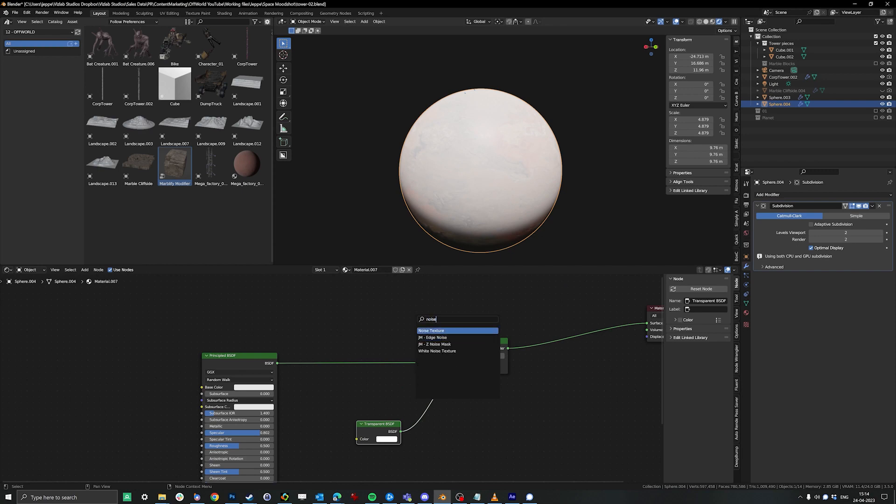
key("Return")
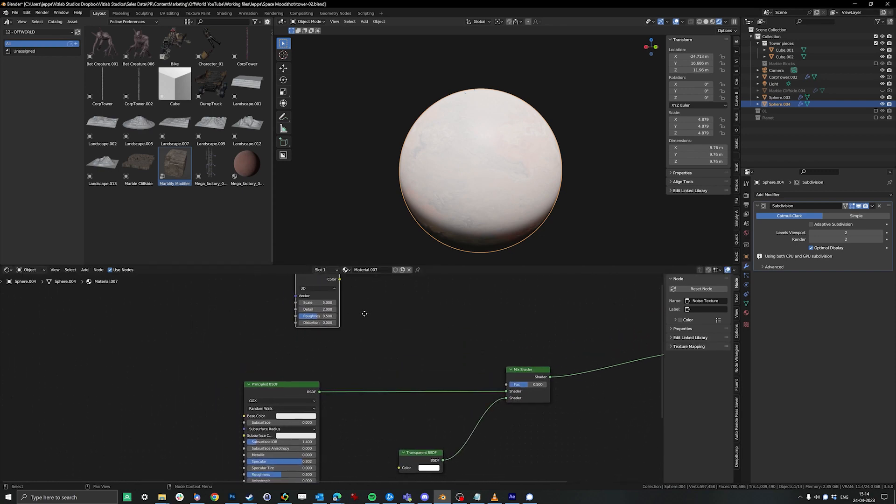
left_click(321, 305)
left_click_drag(335, 300, 509, 384)
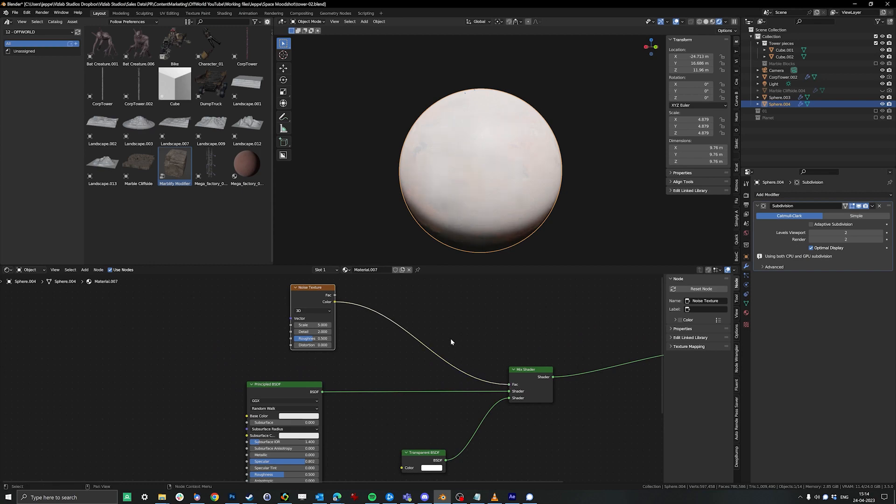
Insert a ColorRamp between the Noise Texture and the Mix Shader, bringing its stops close together with the white one at 0.574.
middle_click_drag(450, 337, 430, 325)
scroll(394, 327, "up", 1)
key("shift+a")
type("colo")
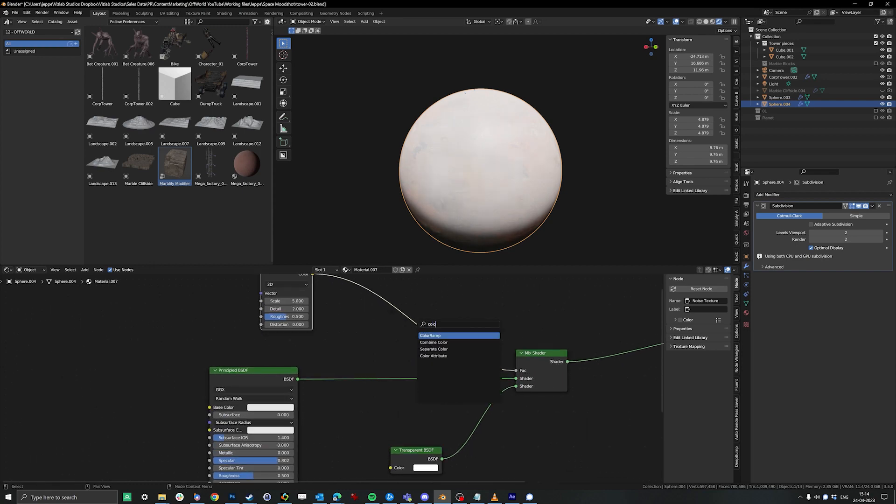
key("Return")
left_click(404, 347)
mouse_move(425, 348)
left_mouse_down()
mouse_move(443, 348)
mouse_move(432, 346)
left_mouse_up()
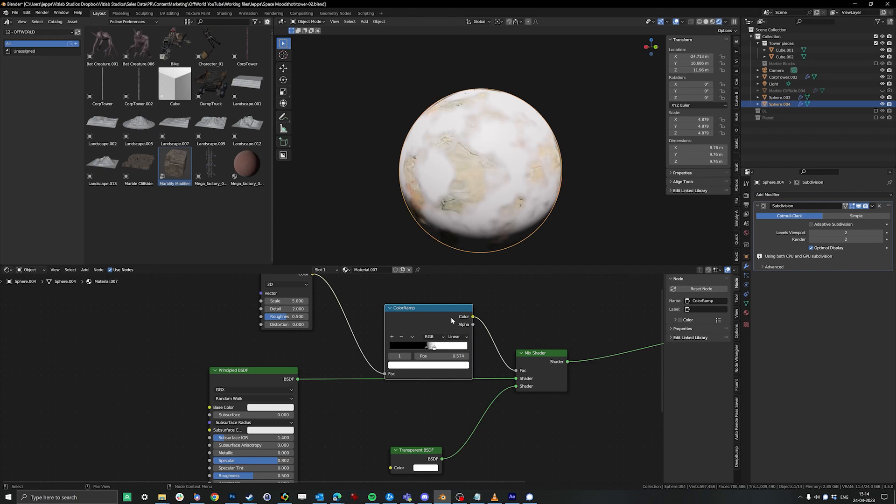
scroll(489, 176, "up", 5)
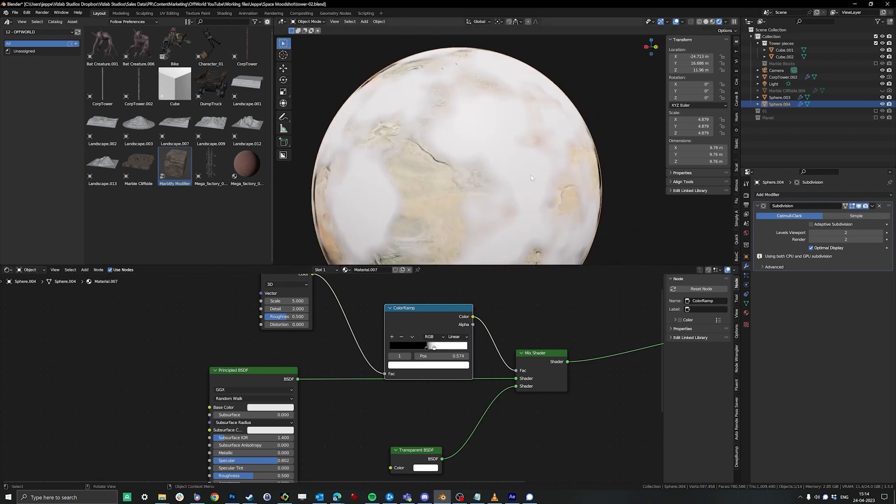
middle_click_drag(531, 174, 513, 187)
scroll(509, 341, "up", 1)
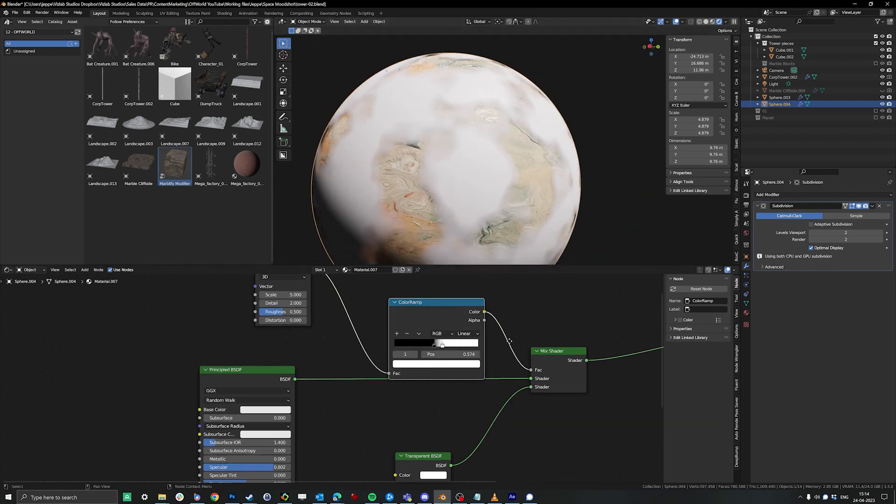
Move the ColorRamp up and next to the Noise Texture, clear of the shader nodes.
scroll(509, 341, "down", 1)
middle_click_drag(509, 341, 527, 372)
left_click_drag(474, 348, 464, 306)
middle_click_drag(457, 316, 504, 341)
left_click_drag(490, 334, 441, 328)
Add Mapping and Texture Coordinate nodes to the Noise Texture and spread them out to leave a gap between them.
left_click(380, 349)
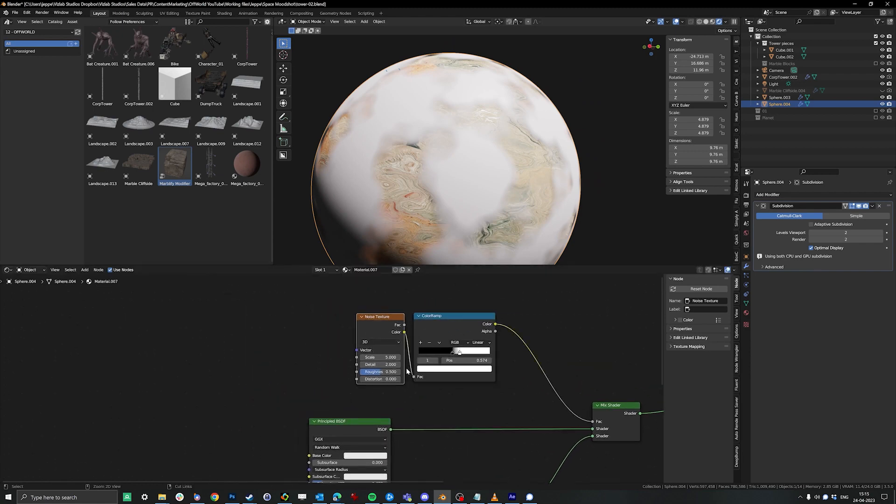
key("ctrl+t")
middle_click_drag(407, 371, 452, 372)
left_click_drag(332, 342, 207, 328)
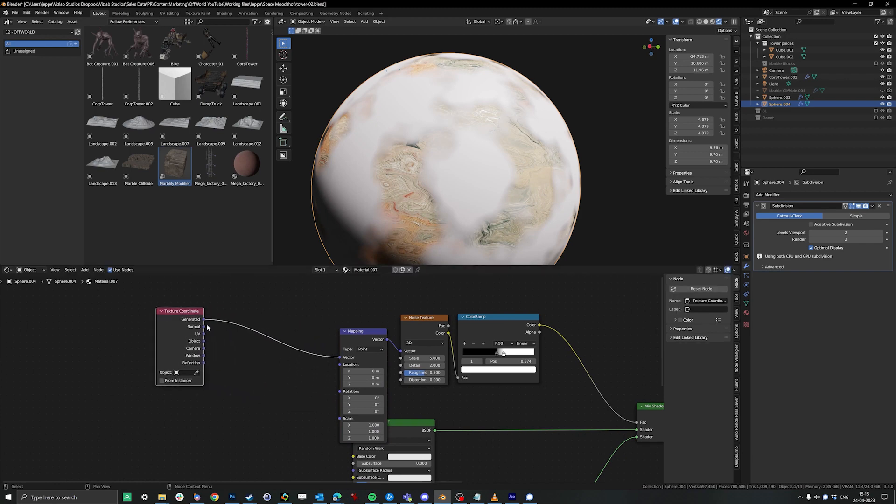
left_click(355, 332)
left_click_drag(354, 336, 332, 309)
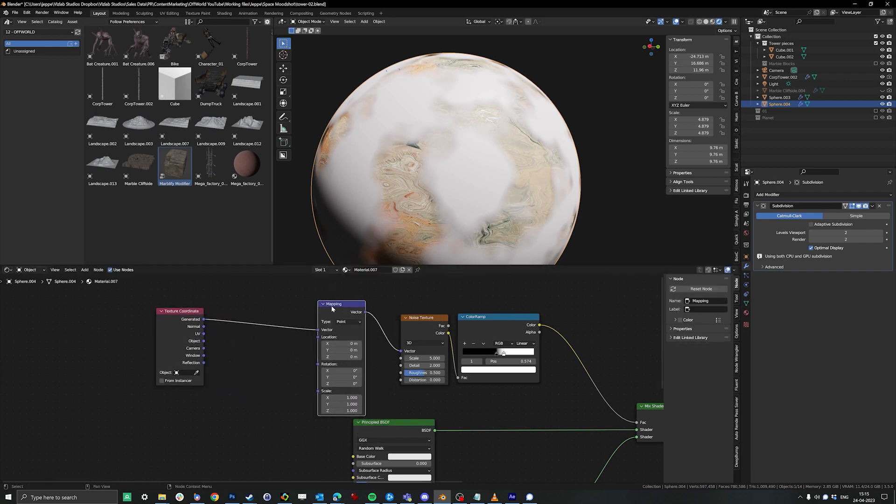
middle_click_drag(331, 307, 400, 323)
left_click_drag(399, 322, 422, 305)
middle_click_drag(423, 354, 356, 378)
scroll(493, 360, "up", 2)
scroll(396, 372, "down", 6)
Duplicate the Noise Texture and blend it with the Generated coordinates through a Mix color node feeding the Mapping node.
left_click(463, 356)
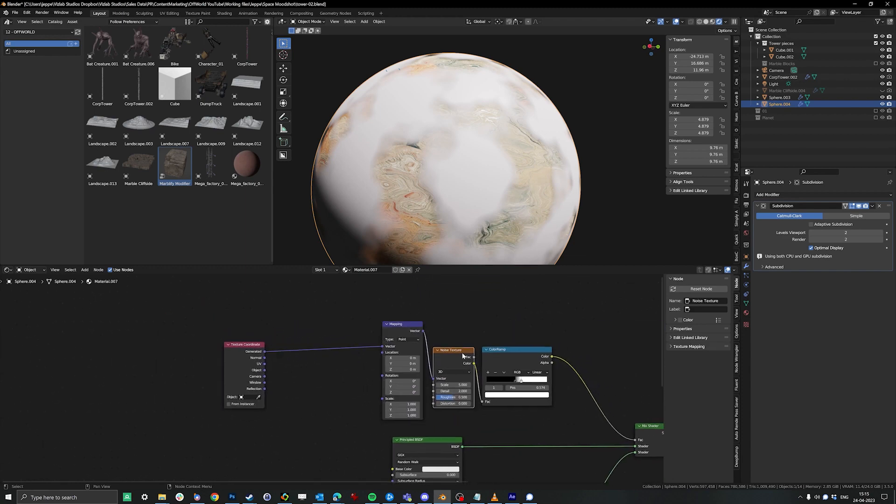
key("shift+d")
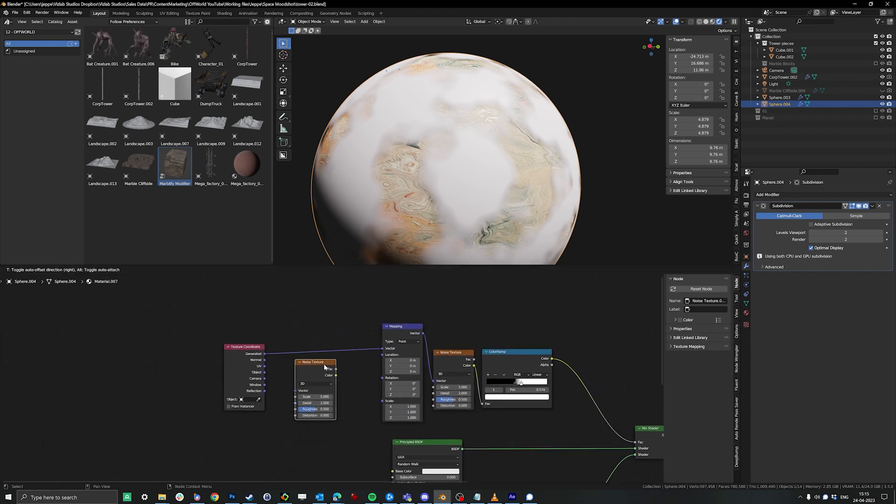
left_click(325, 367)
middle_click_drag(294, 396, 318, 394)
left_click_drag(295, 350, 349, 405)
left_click(375, 334)
left_click(372, 381)
middle_click_drag(353, 293, 386, 306)
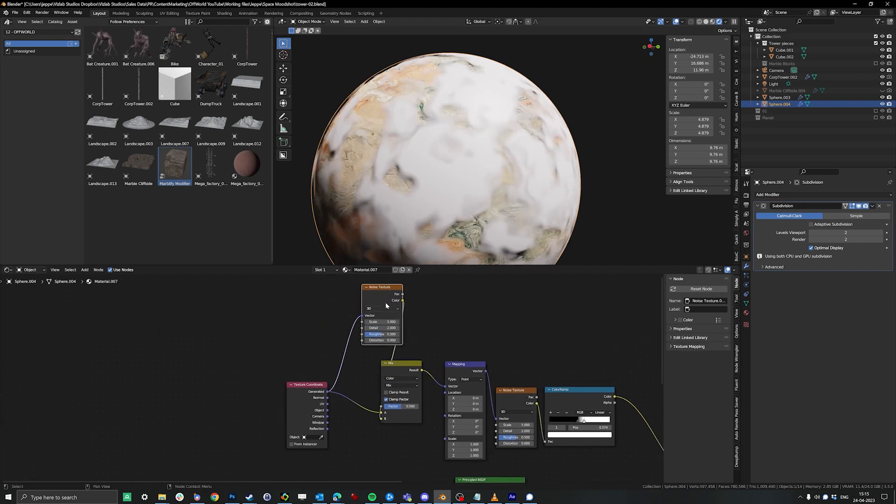
left_click_drag(303, 384, 223, 369)
left_click_drag(381, 292, 307, 311)
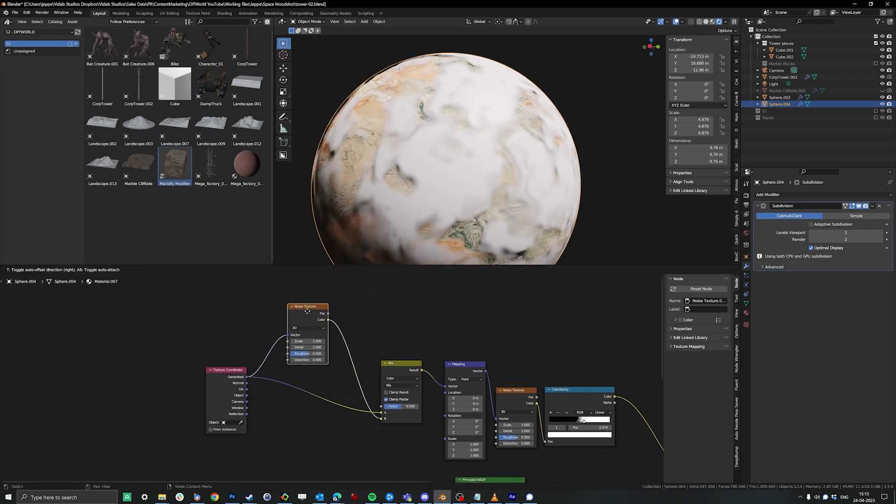
Set the duplicated Noise Texture to Scale 6.500, Detail 9.600, Roughness 0.793 and Distortion 0.850, checking the planet from several angles.
scroll(321, 378, "up", 2)
left_click_drag(296, 353, 326, 353)
middle_click_drag(511, 125, 469, 103)
middle_click_drag(457, 159, 453, 164)
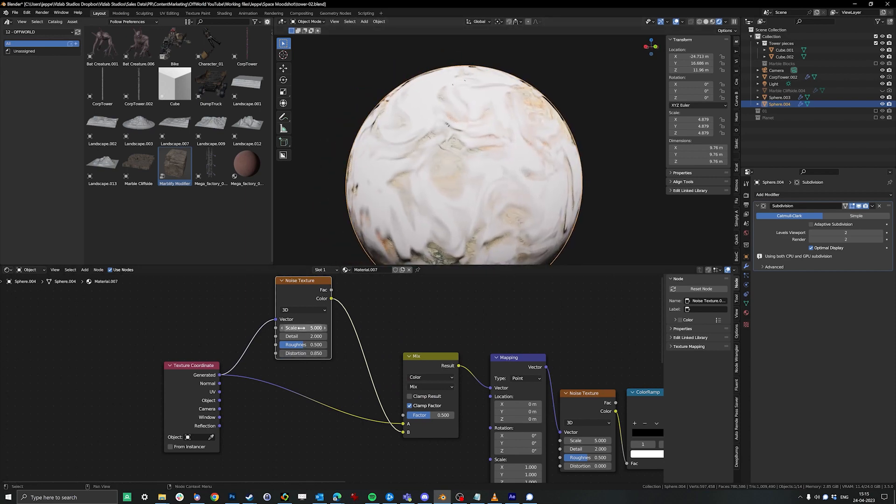
left_click_drag(301, 328, 336, 336)
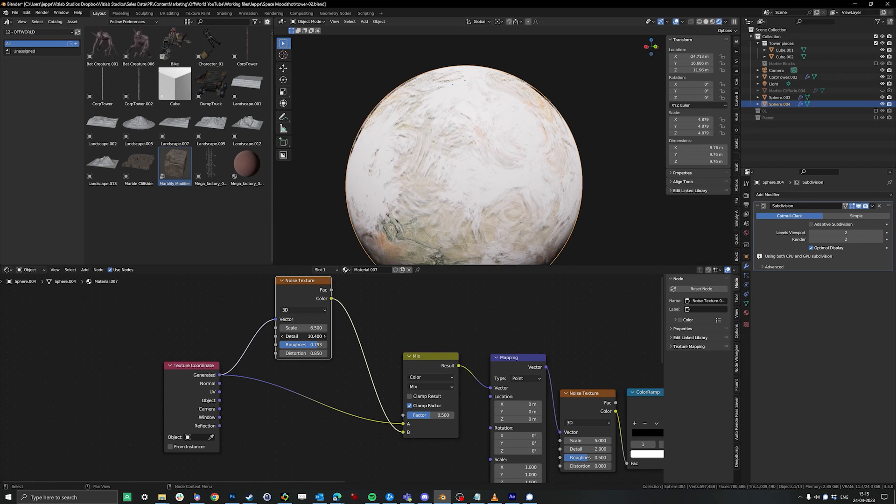
scroll(472, 191, "down", 2)
middle_click_drag(471, 190, 518, 187)
left_click(560, 186)
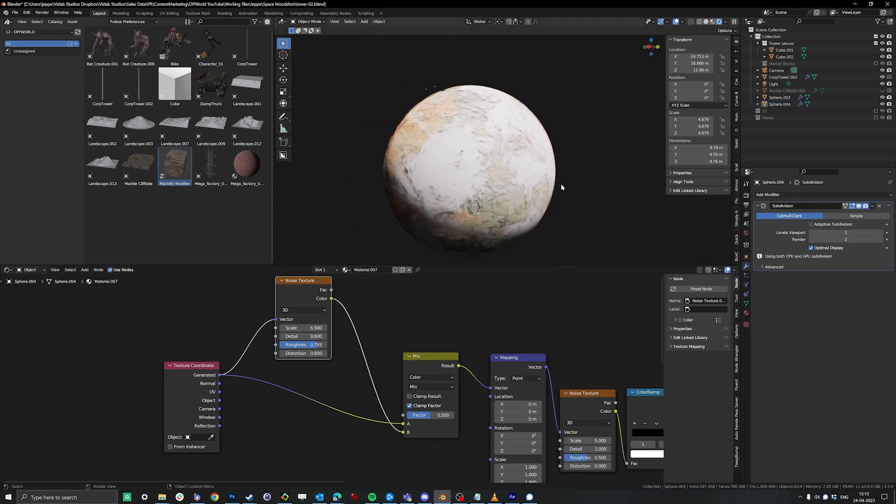
scroll(579, 202, "up", 2)
middle_click_drag(580, 206, 536, 205)
scroll(322, 328, "up", 3)
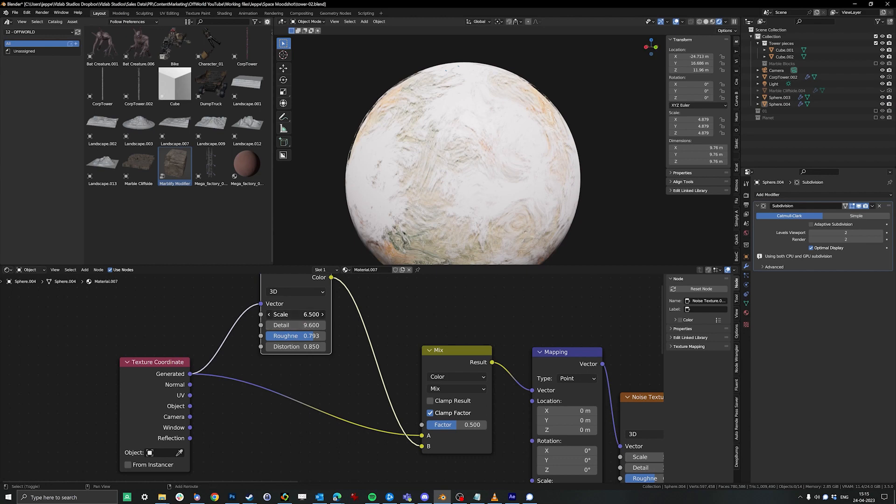
Reduce the distorting Noise Texture's Scale to 4.430 and move the ColorRamp's black stop to 0.444.
left_click_drag(312, 315, 285, 315)
scroll(401, 357, "down", 2)
mouse_move(497, 391)
left_mouse_down()
mouse_move(471, 389)
mouse_move(491, 391)
mouse_move(484, 391)
left_mouse_up()
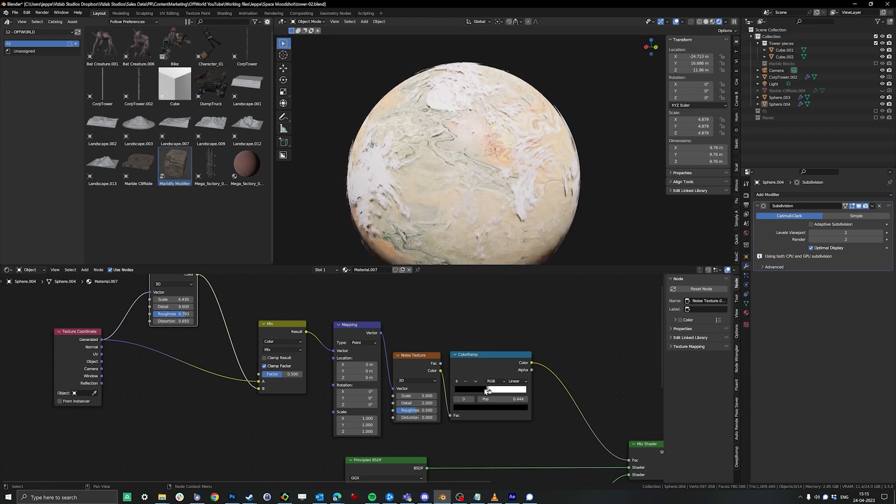
scroll(522, 206, "down", 1)
middle_click_drag(525, 206, 564, 200)
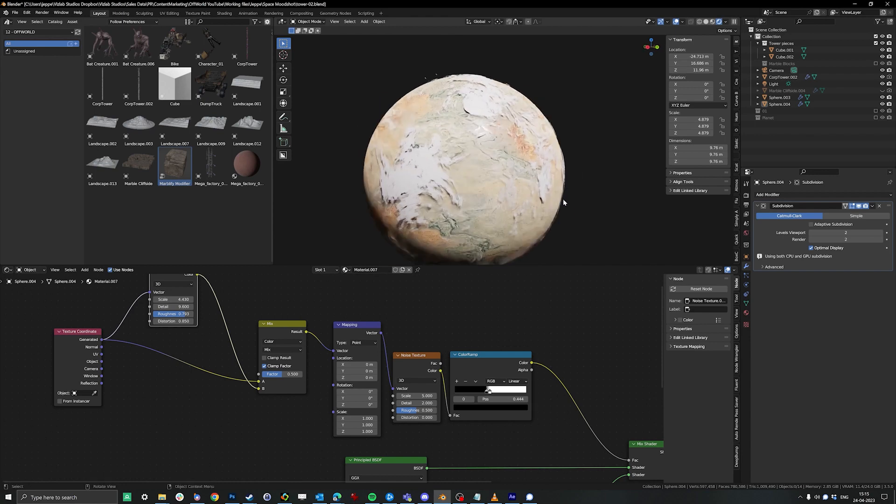
Scale the outer cloud sphere down slightly to a scale of 4.849 and deselect it.
left_click(547, 166)
key("s")
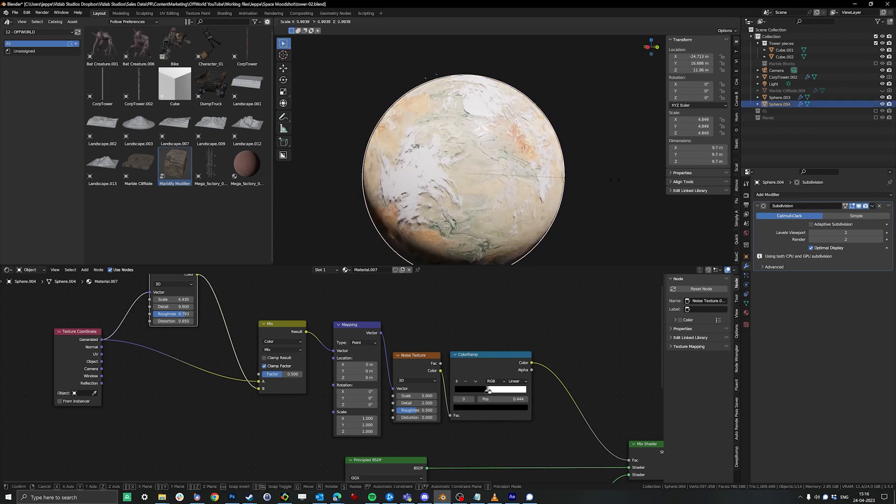
left_click(615, 182)
left_click(611, 187)
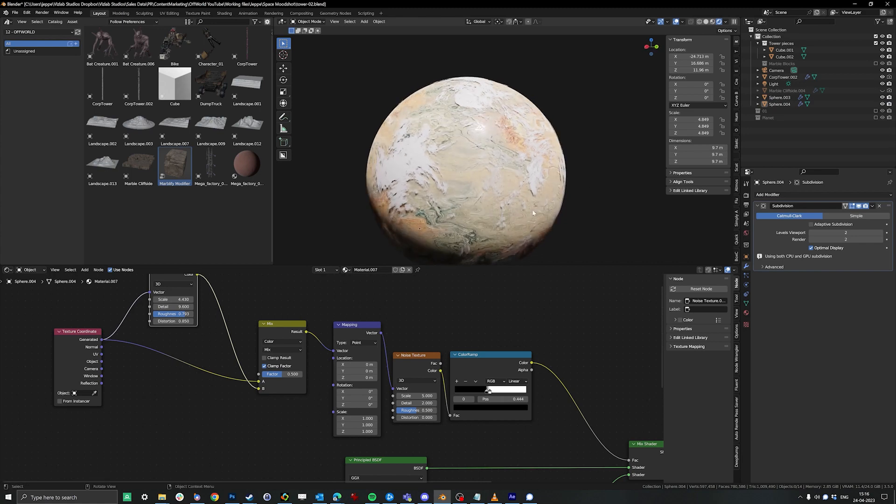
Move the ColorRamp's white stop to position 0.523 to sharpen the cloud edges.
scroll(546, 312, "up", 4)
middle_click_drag(564, 392, 482, 370)
left_click_drag(466, 373, 470, 375)
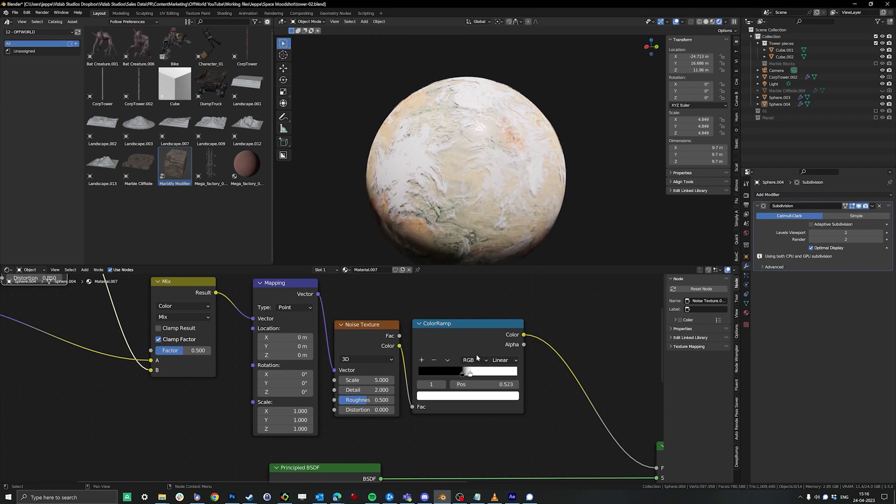
middle_click_drag(548, 222, 521, 191)
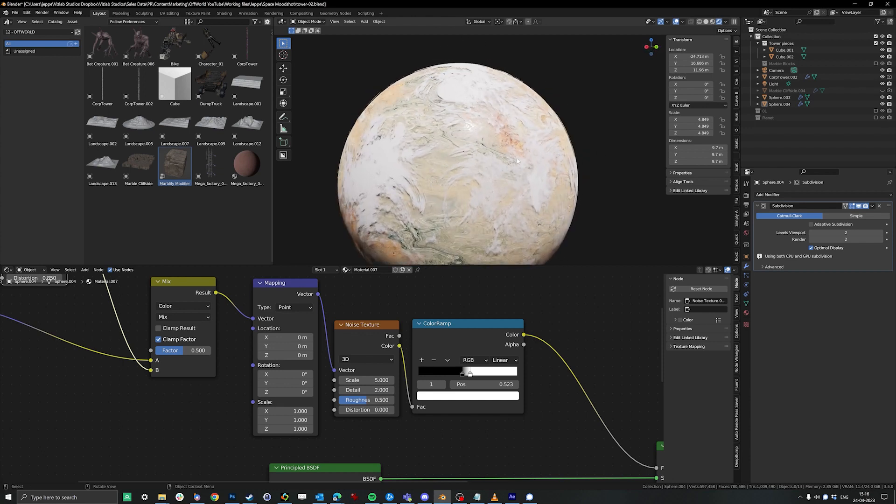
Duplicate the cloud sphere in place and scale the copy up to a scale of 5.003.
left_click(531, 172)
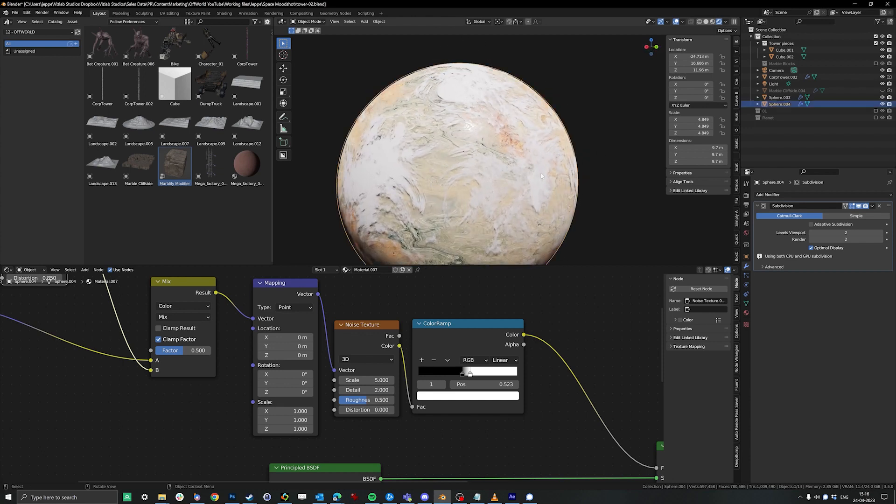
key("shift+d")
key("s")
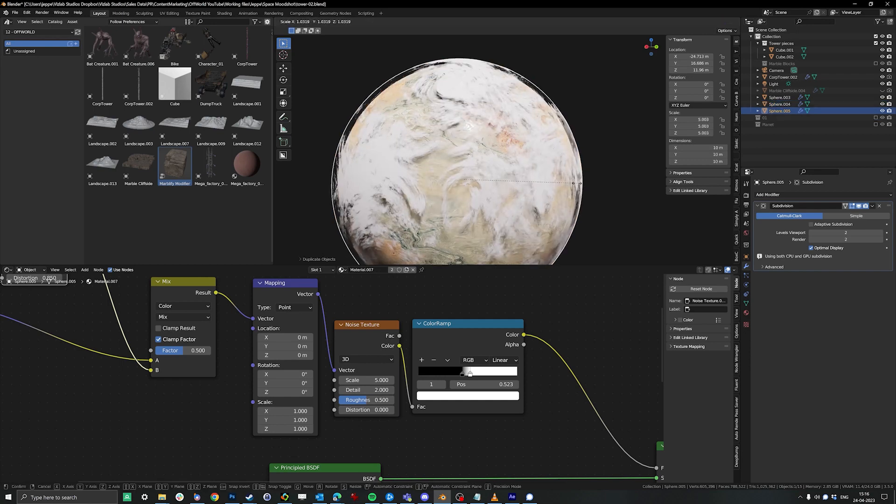
left_click(577, 183)
Make the new sphere's material single-user and strip it down to the Transparent BSDF, Mix Shader and Material Output.
scroll(547, 349, "down", 4)
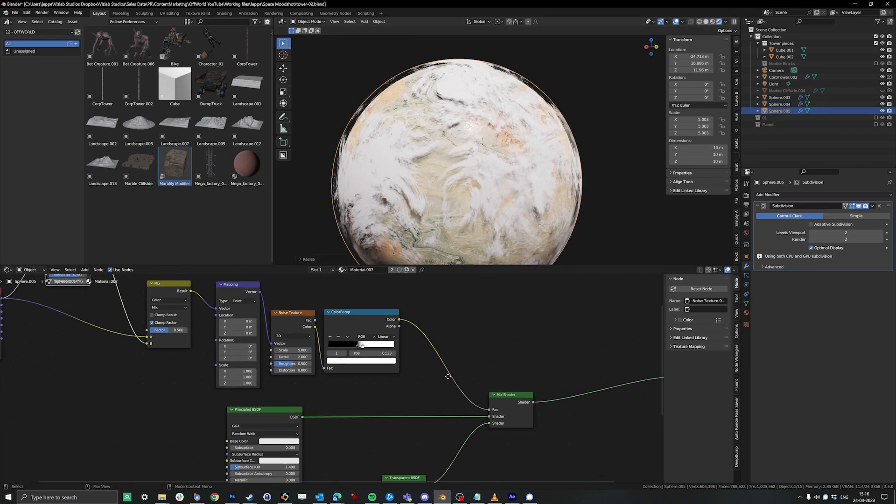
middle_click_drag(354, 279, 412, 278)
left_click(391, 270)
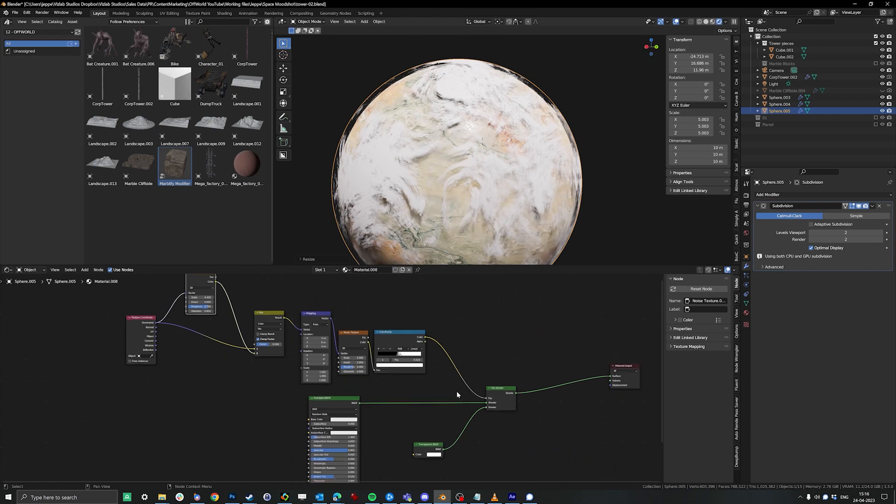
scroll(425, 390, "down", 1)
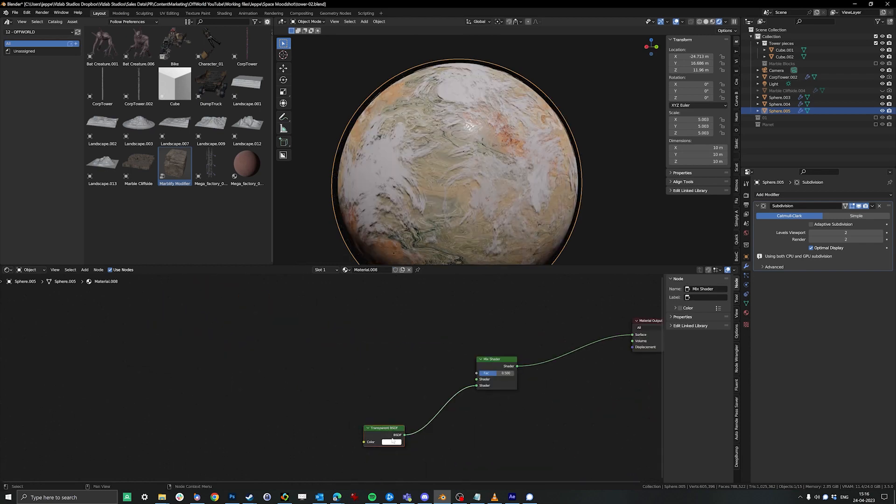
key("g")
left_click(456, 404)
key("shift+a")
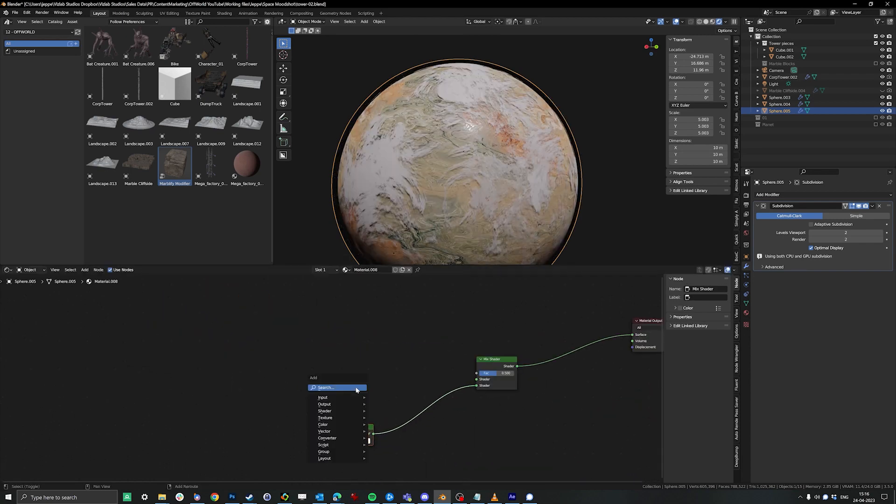
left_click(356, 389)
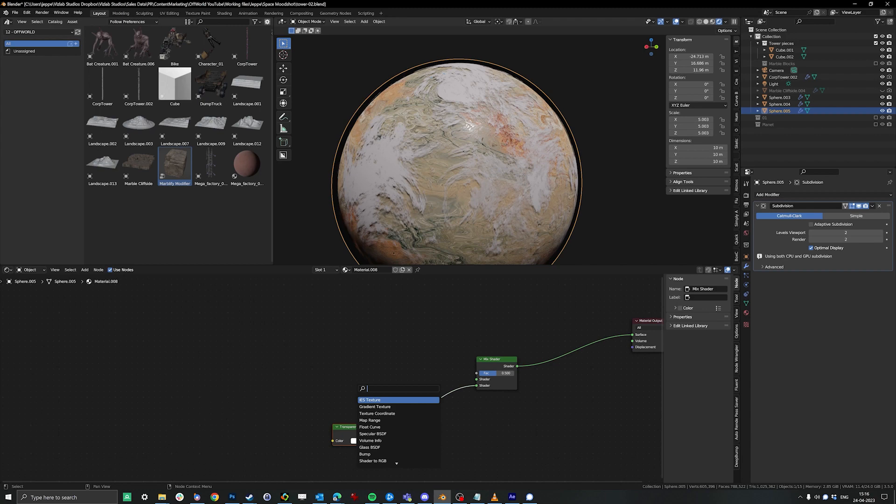
type("emm")
key("Return")
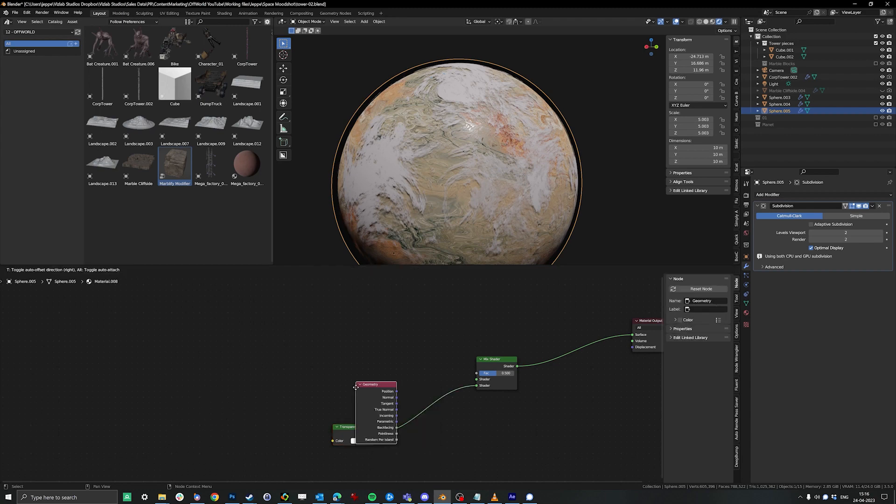
key("x")
Add an Emission node to the outer sphere's material and move the Transparent BSDF below it.
key("shift+a")
type("em")
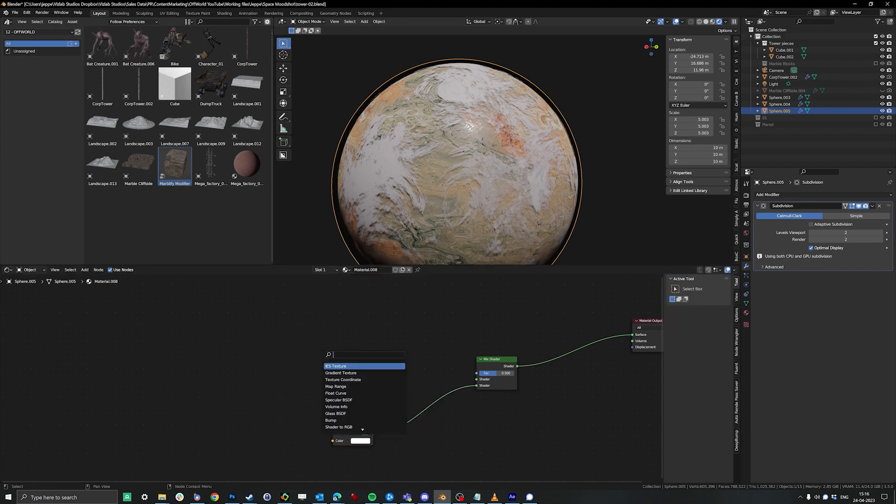
key("Return")
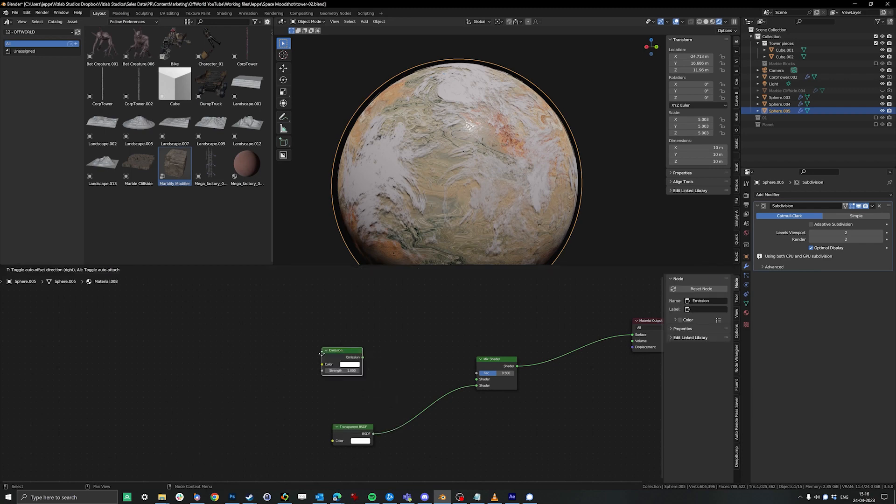
left_click(288, 376)
left_click_drag(366, 433, 292, 442)
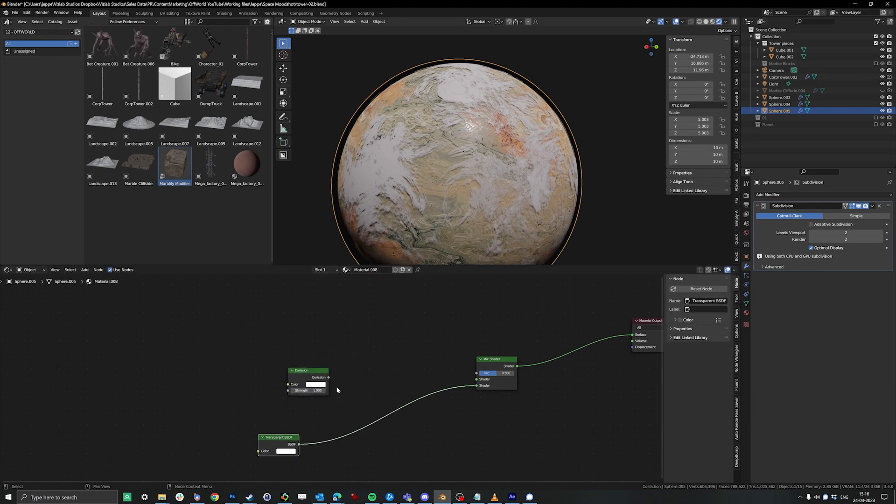
Add an Add Shader node and connect the Emission and the Transparent BSDF to its two shader inputs.
key("shift+a")
type("add")
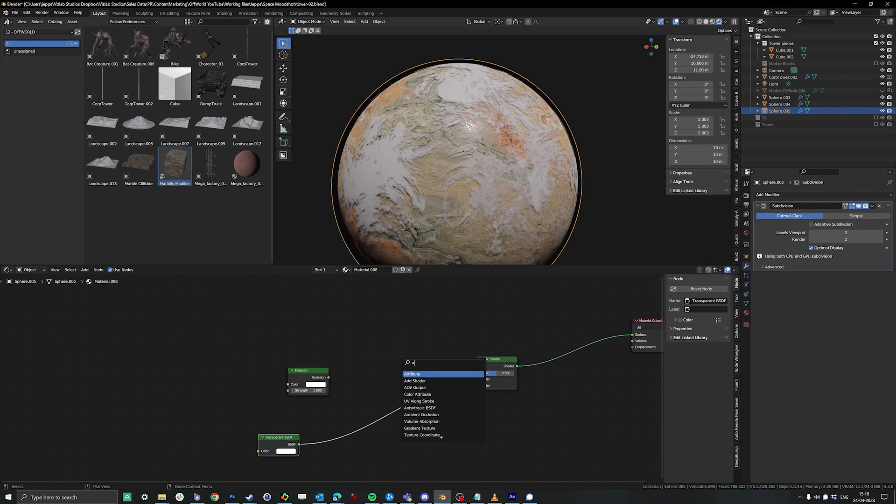
key("Return")
left_click(387, 367)
left_click_drag(328, 378, 368, 362)
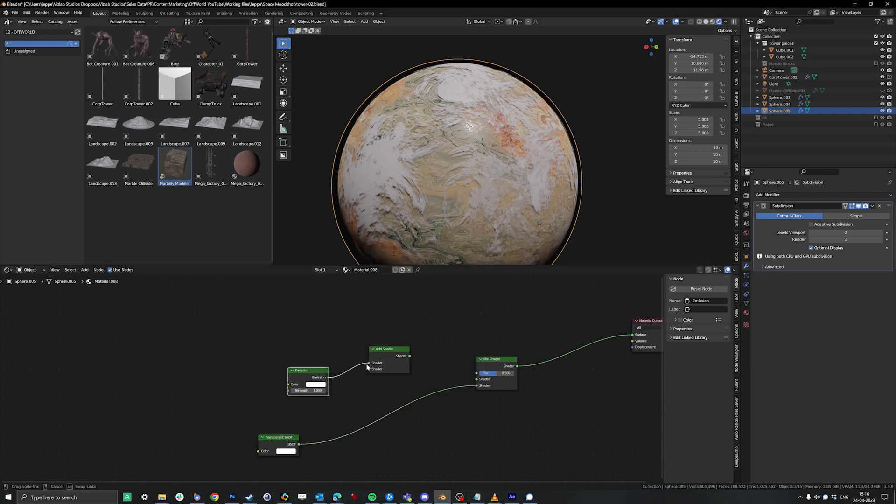
left_click_drag(299, 449, 632, 335)
key("ctrl+z")
Connect the Add Shader to the Material Output's Surface and delete the old Mix Shader.
left_click_drag(410, 356, 633, 335)
left_click(486, 363)
key("x")
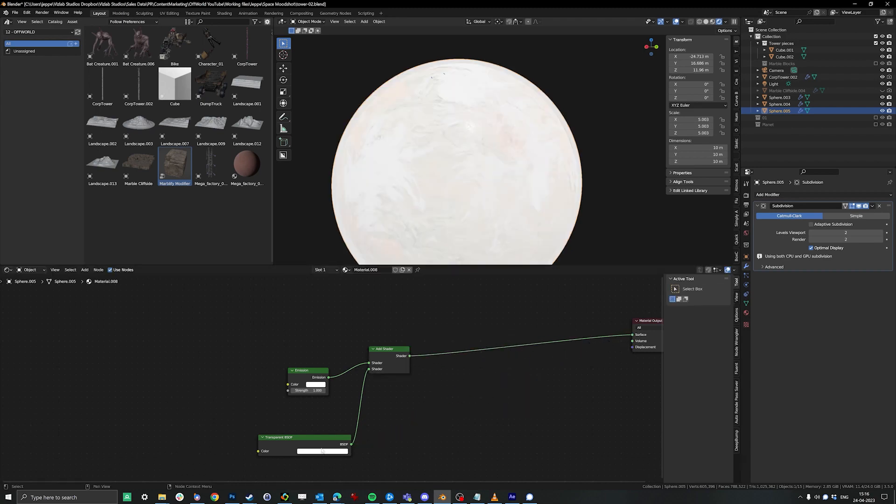
Narrow the Transparent BSDF node and set the Emission color to a darker teal.
left_click_drag(256, 446, 300, 447)
left_click(315, 384)
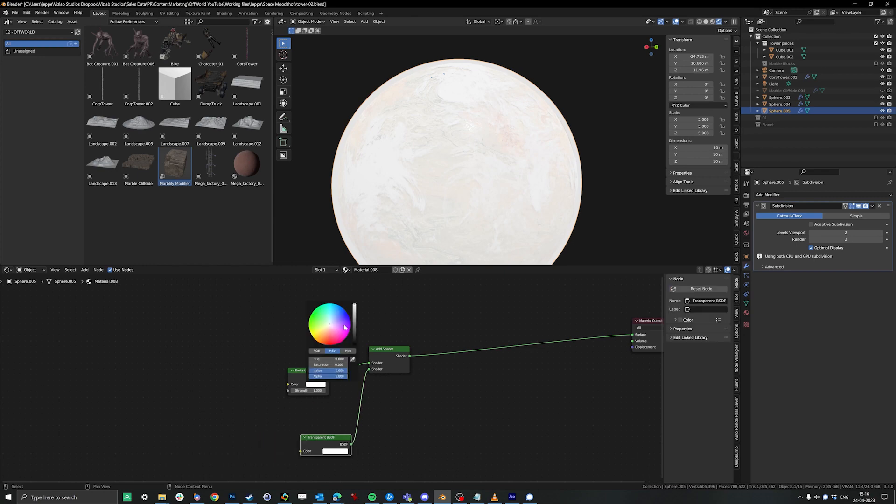
left_click_drag(354, 315, 354, 328)
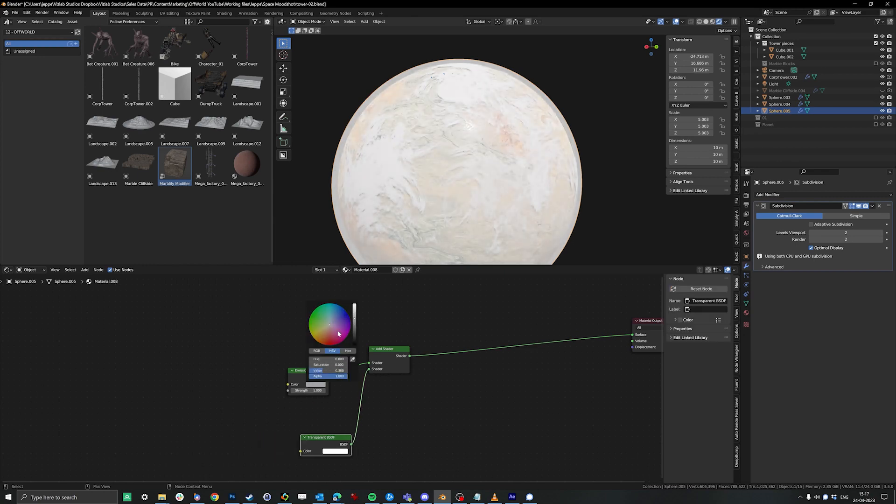
scroll(533, 142, "down", 2)
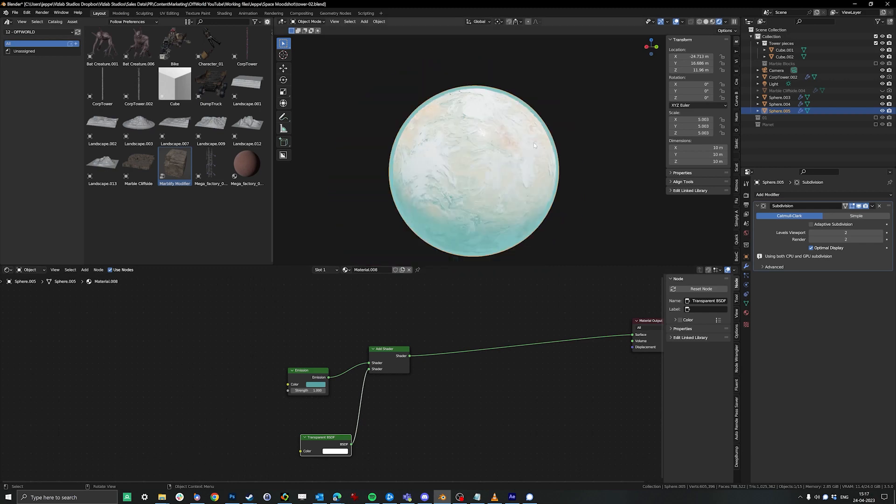
Move the Transparent BSDF node up close beneath the Emission node.
left_click_drag(337, 435, 296, 423)
left_click_drag(304, 415, 286, 417)
middle_click_drag(346, 373, 311, 381)
left_click(351, 362)
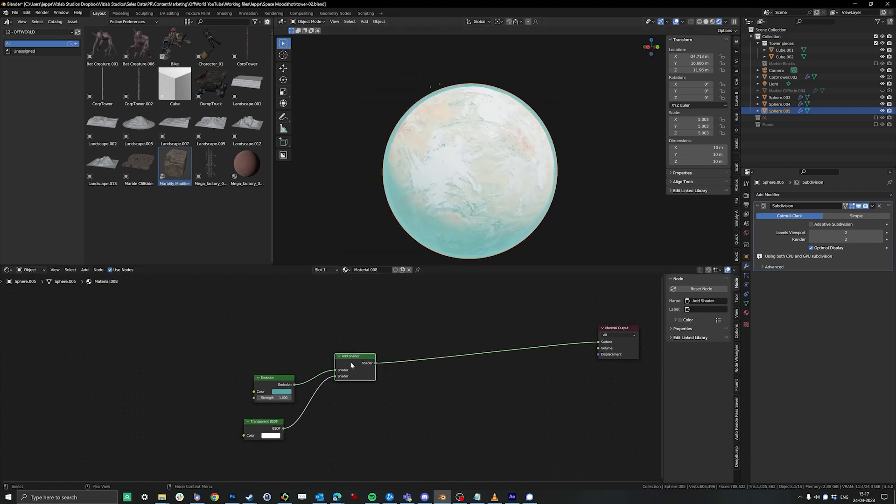
left_click_drag(351, 362, 351, 364)
Insert a Mix Shader between the Add Shader and Material Output, and connect the Transparent BSDF to its second shader input.
key("shift+a")
left_click(386, 342)
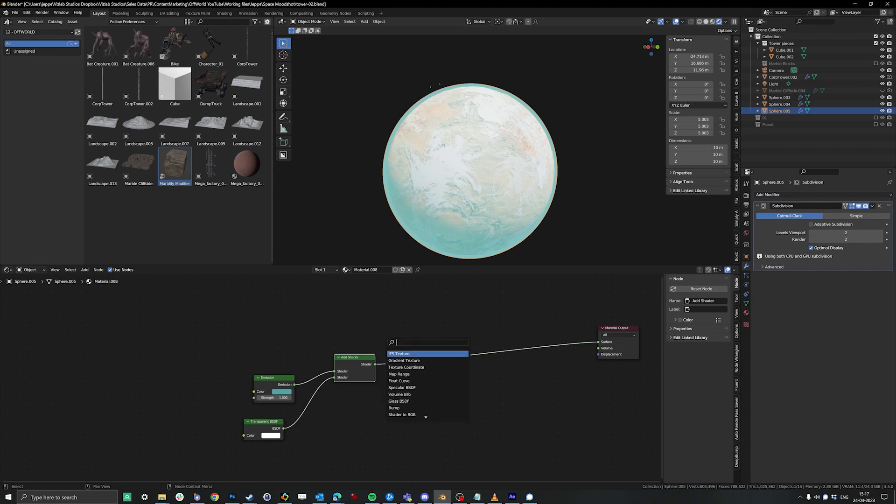
type("mix")
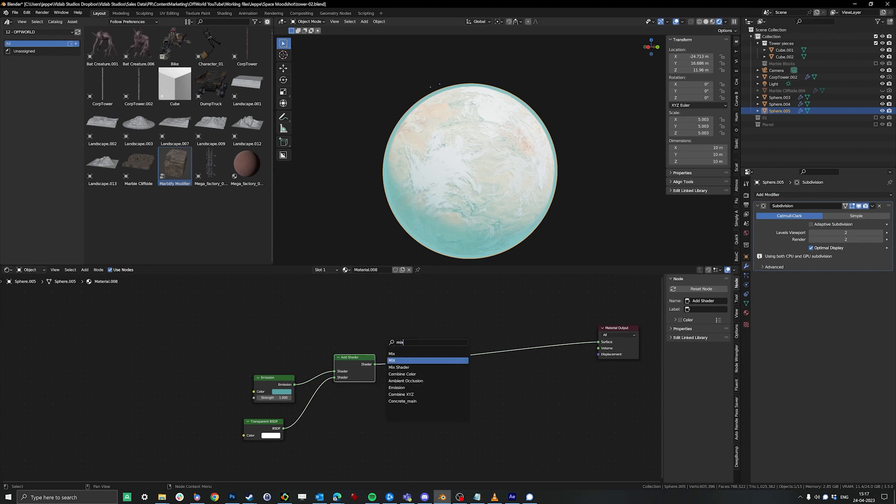
key("Return")
left_click(477, 365)
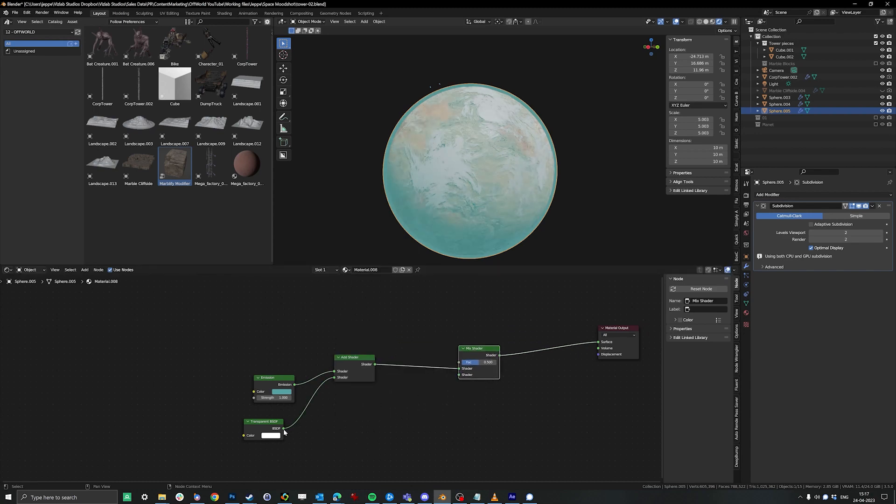
mouse_move(283, 428)
left_mouse_down()
mouse_move(460, 385)
mouse_move(459, 375)
left_mouse_up()
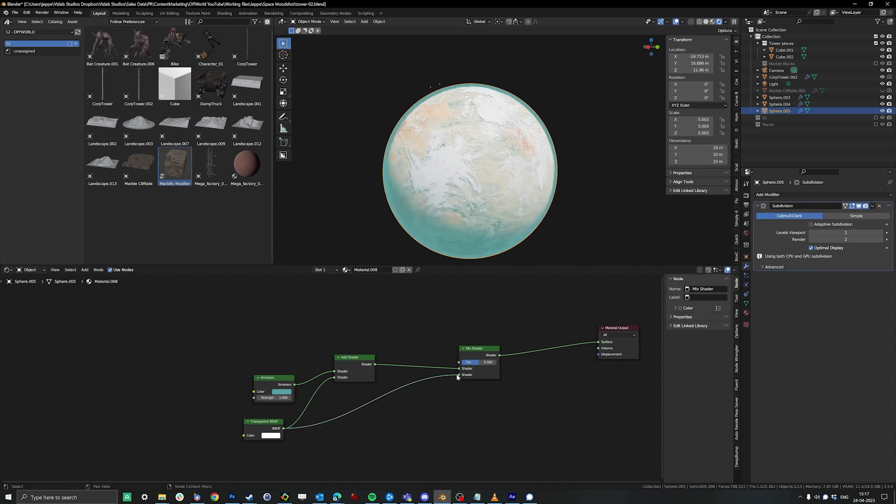
Add a Layer Weight node above the Add Shader.
scroll(462, 371, "up", 4)
middle_click_drag(440, 353, 438, 380)
key("shift+a")
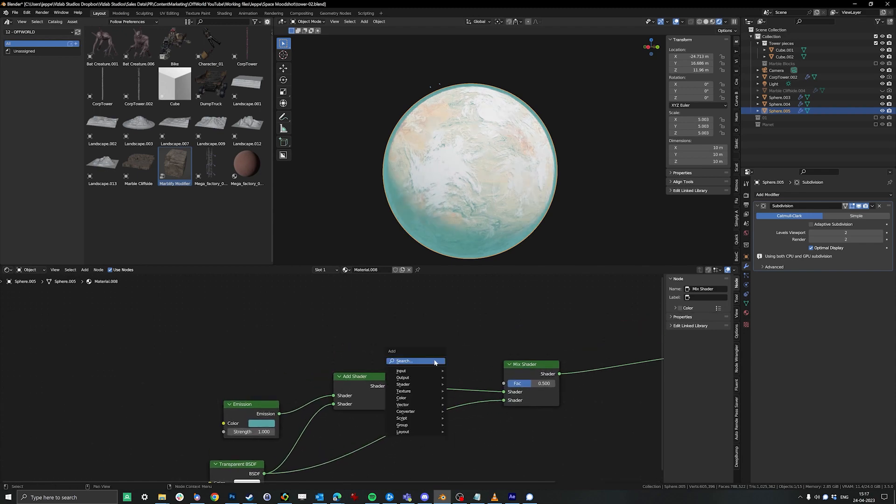
left_click(436, 363)
type("lay")
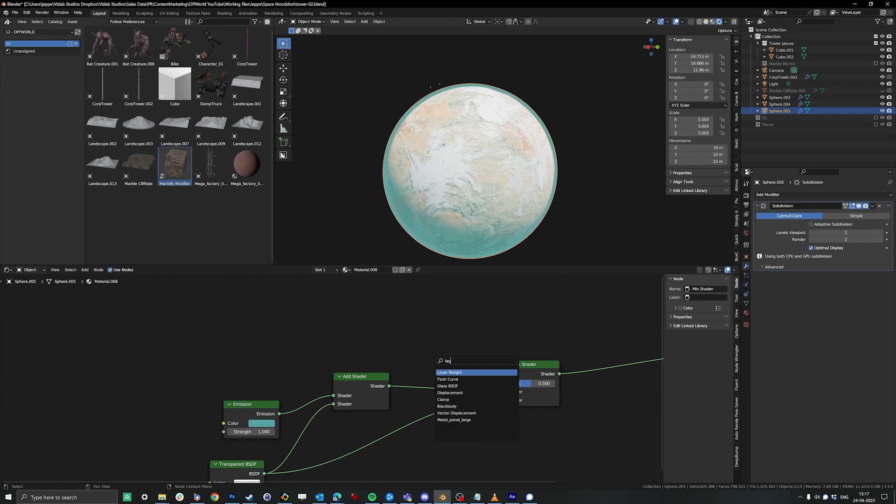
left_click(448, 386)
left_click(318, 313)
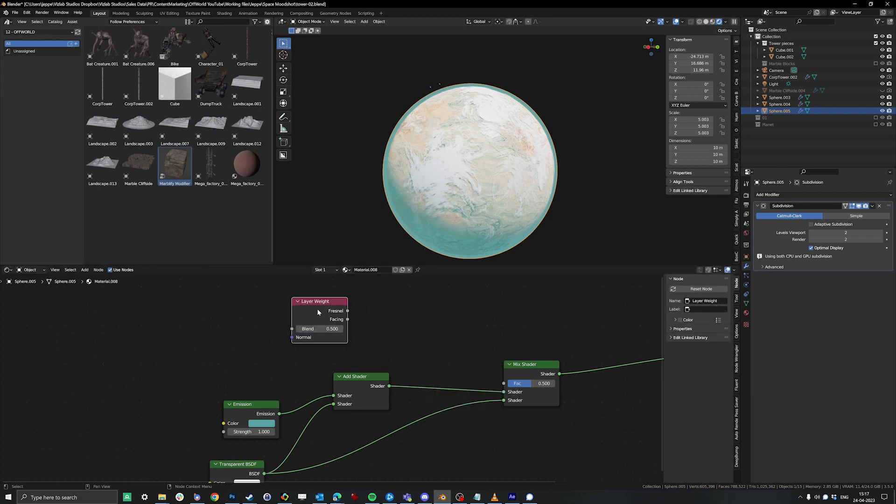
Preview the Layer Weight's Facing output on the sphere.
middle_click_drag(318, 312, 341, 347)
left_click(352, 345, "ctrl+shift")
left_click(352, 346, "ctrl+shift")
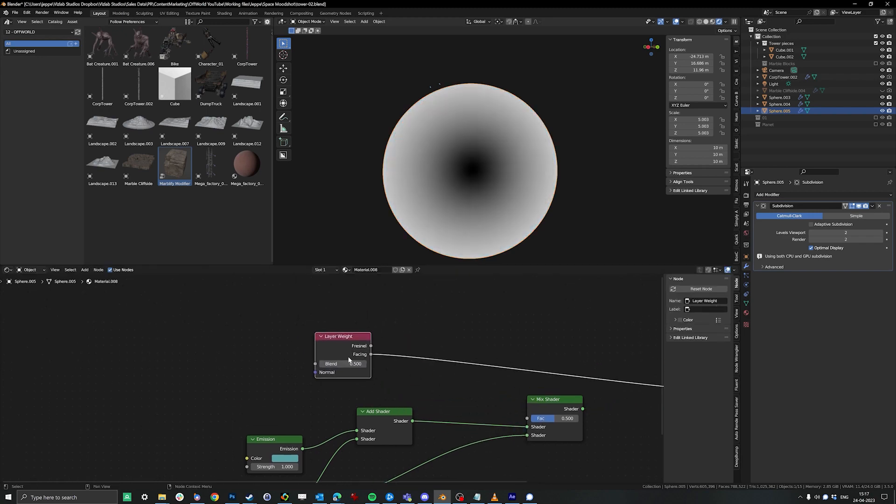
middle_click_drag(452, 282, 425, 283)
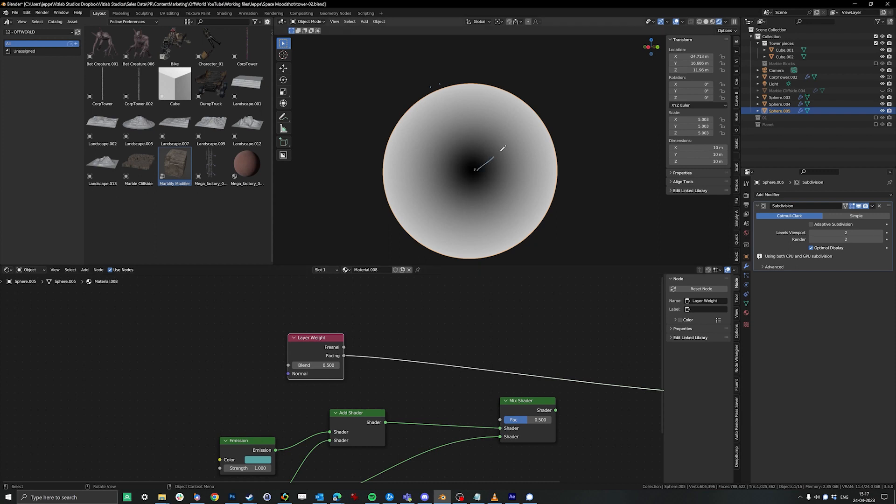
scroll(549, 123, "down", 3)
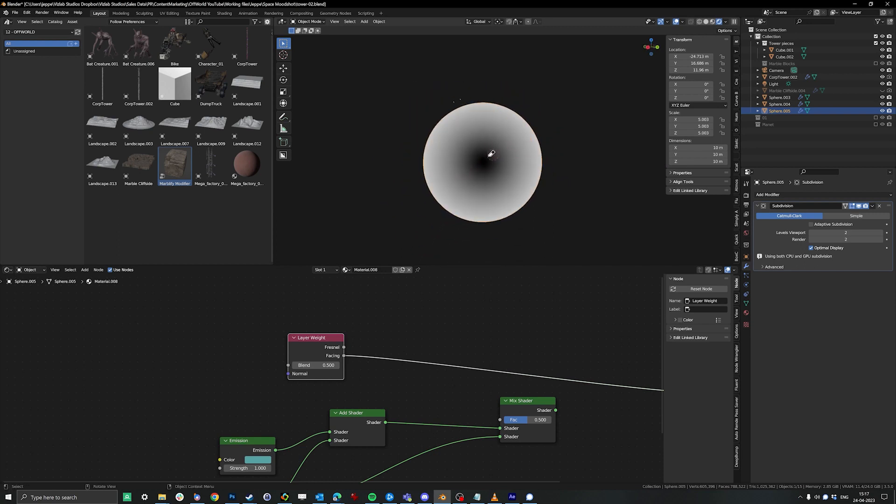
Move the Mix Shader further from the Add Shader and insert a ColorRamp after the Layer Weight's Facing output.
middle_click_drag(474, 391, 463, 388)
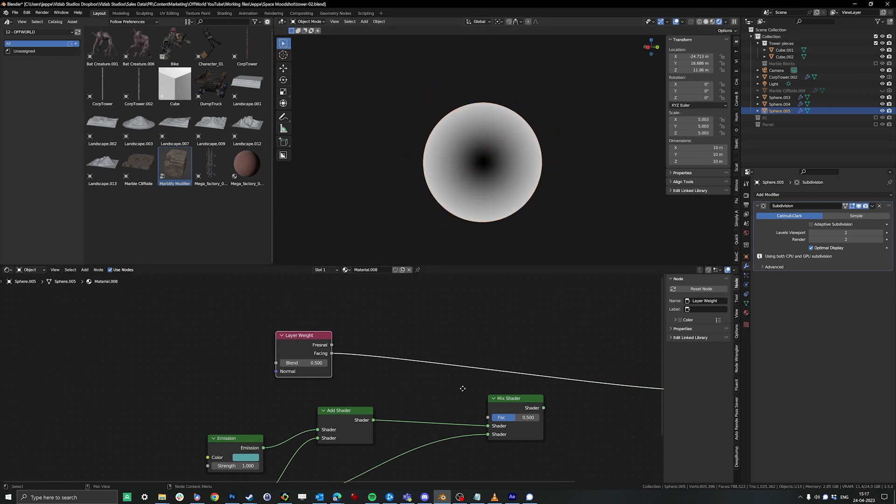
middle_click_drag(462, 387, 432, 377)
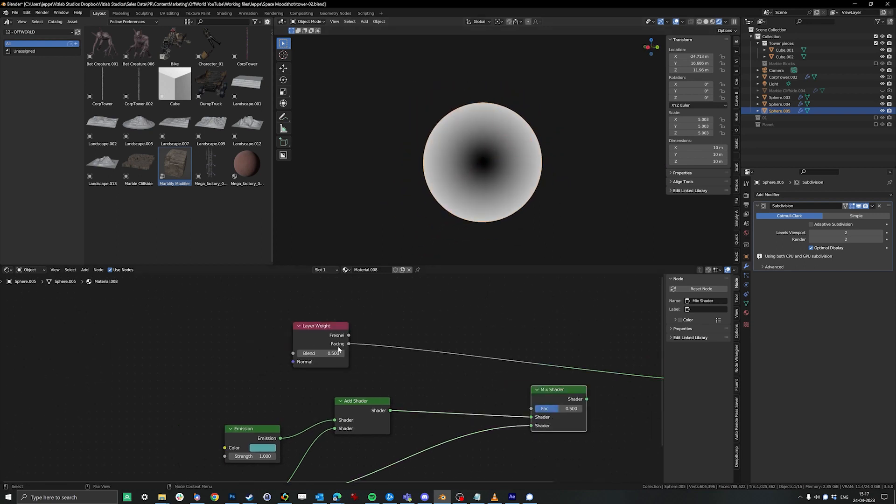
left_click_drag(338, 346, 422, 365)
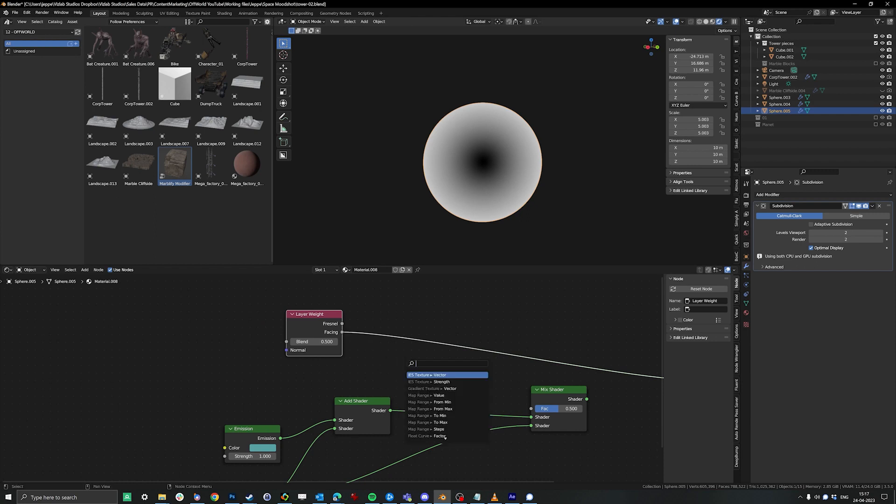
type("color")
left_click(420, 382)
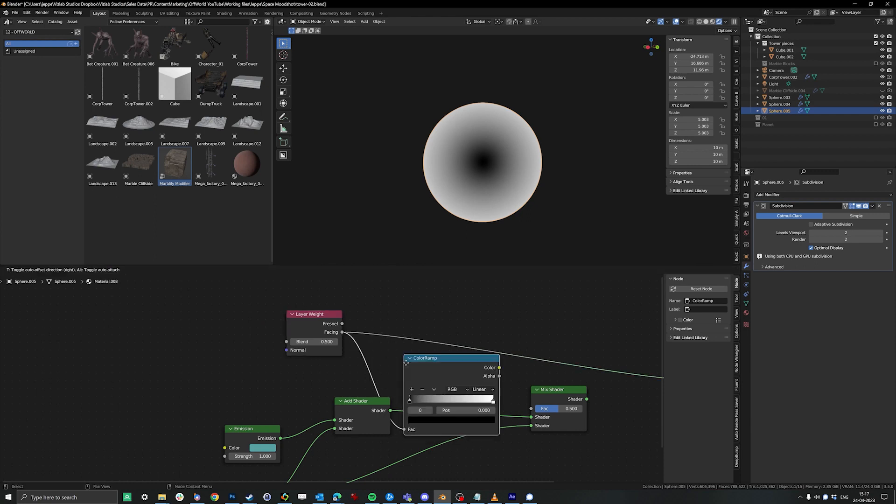
left_click(505, 300)
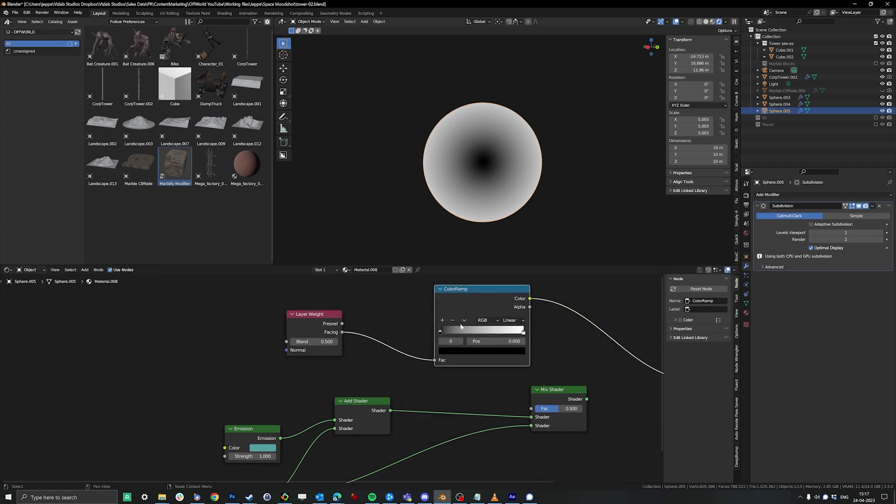
Set the ColorRamp interpolation to B-Spline and move its black stop close to the white stop.
left_click_drag(440, 331, 496, 336)
scroll(512, 340, "up", 3)
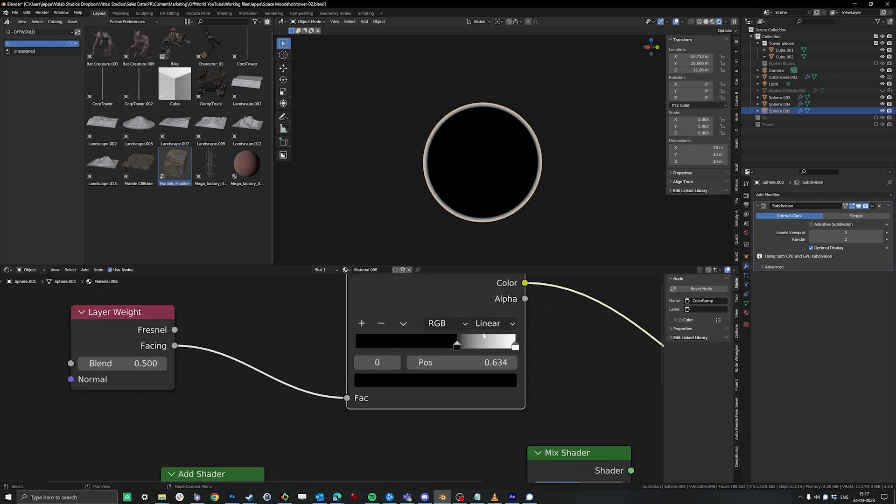
left_click(493, 324)
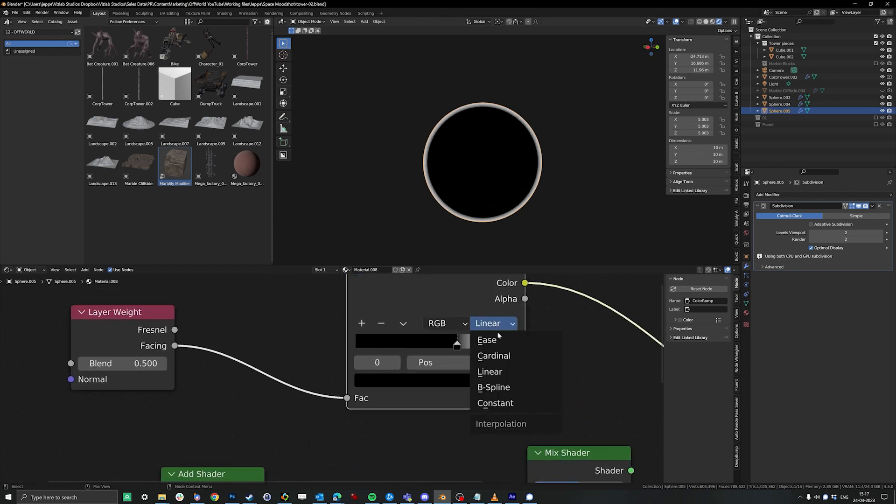
left_click(504, 388)
left_click_drag(457, 345, 501, 346)
Add a stop to the ColorRamp, set its color to black and move it to position 1.000.
left_click(362, 323)
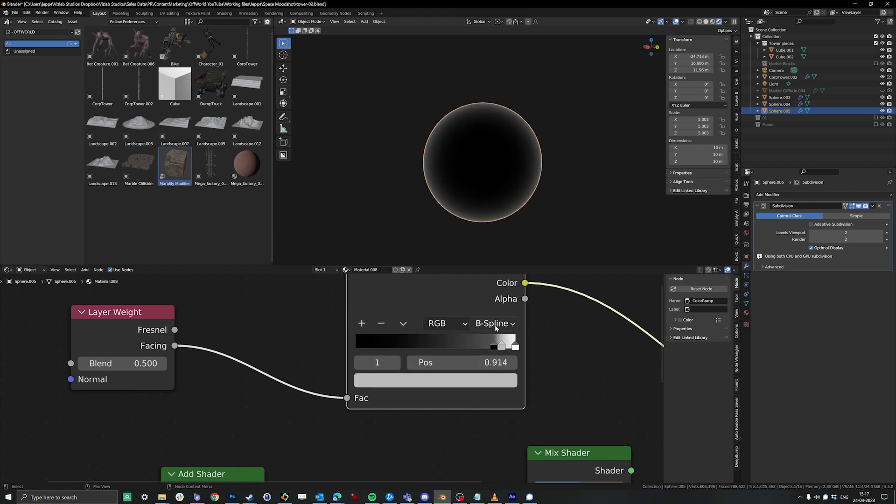
left_click(478, 381)
left_click_drag(479, 262, 478, 283)
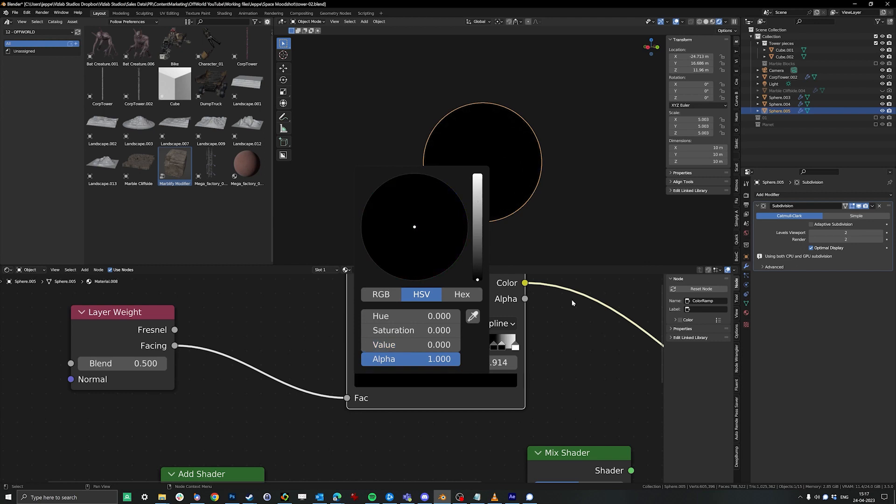
left_click_drag(485, 348, 516, 348)
scroll(528, 132, "up", 3)
left_click(381, 323)
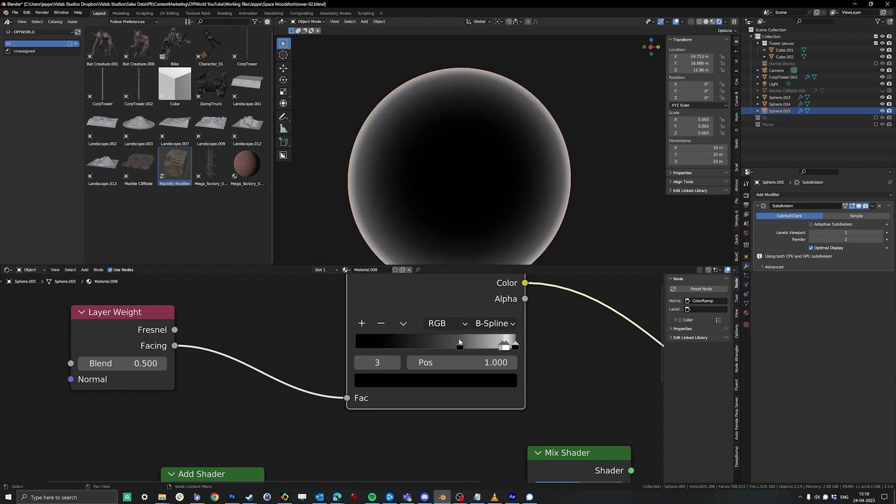
Move the ColorRamp's first black stop to position 0.710 and connect its Color output to the Mix Shader's Fac.
left_click_drag(459, 346, 470, 345)
scroll(466, 326, "down", 2)
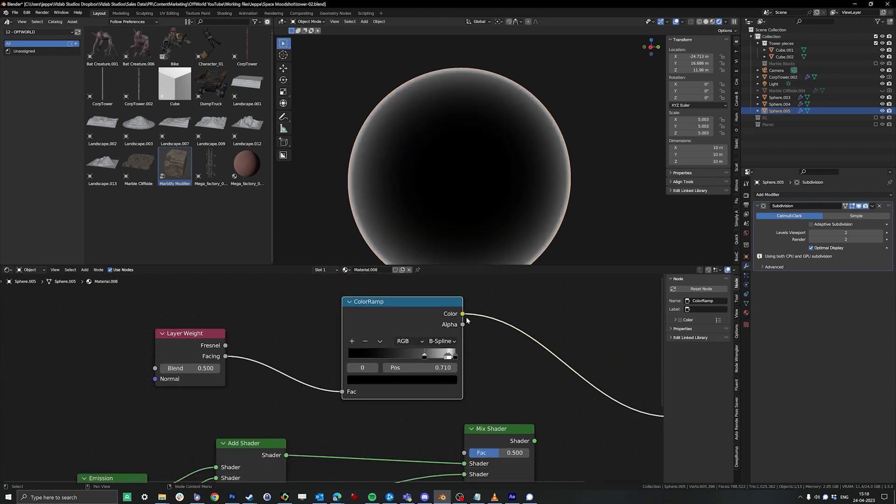
left_click_drag(463, 314, 463, 453)
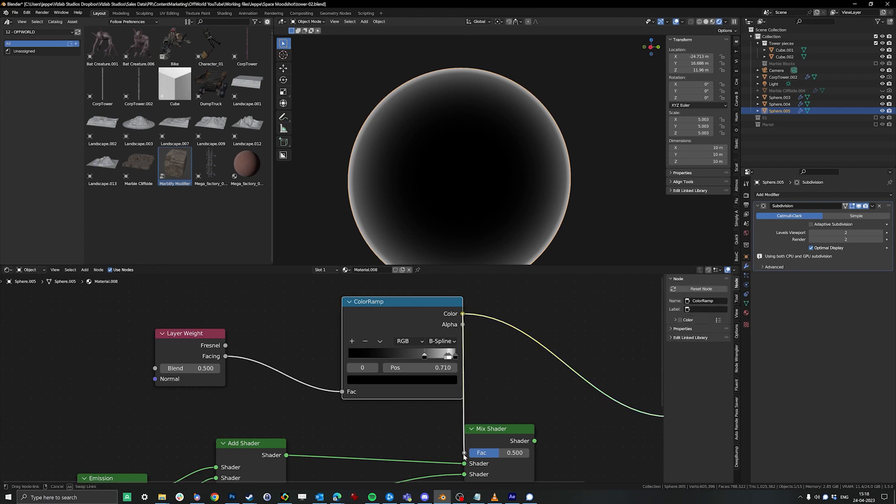
Connect the Mix Shader to the Material Output's Surface and move the light grey ColorRamp stop to position 0.866.
middle_click_drag(540, 443, 435, 369)
left_click_drag(430, 365, 566, 341)
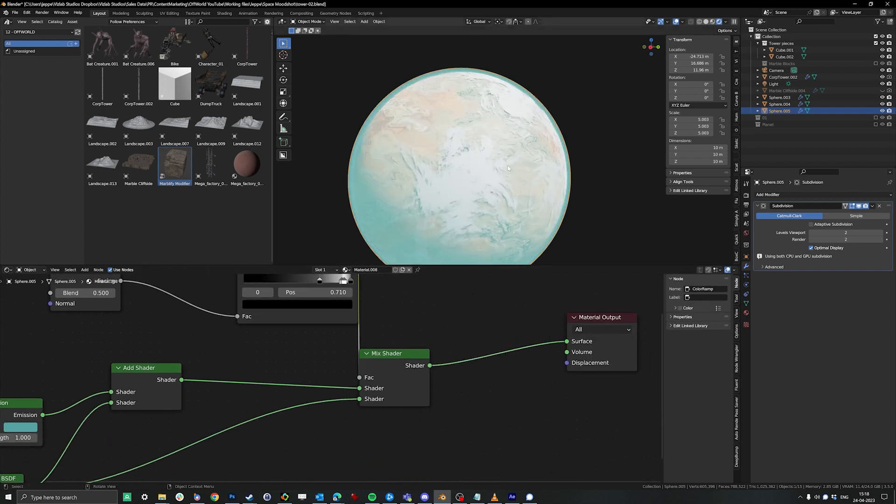
middle_click_drag(415, 393, 517, 422)
scroll(399, 347, "up", 3)
middle_click_drag(403, 348, 392, 376)
left_click_drag(433, 338, 459, 338)
Move the Mix Shader further from the Add Shader, towards the Material Output.
scroll(560, 397, "down", 5)
middle_click_drag(564, 399, 491, 333)
left_click_drag(479, 381, 537, 379)
scroll(346, 379, "down", 1)
scroll(364, 366, "up", 1)
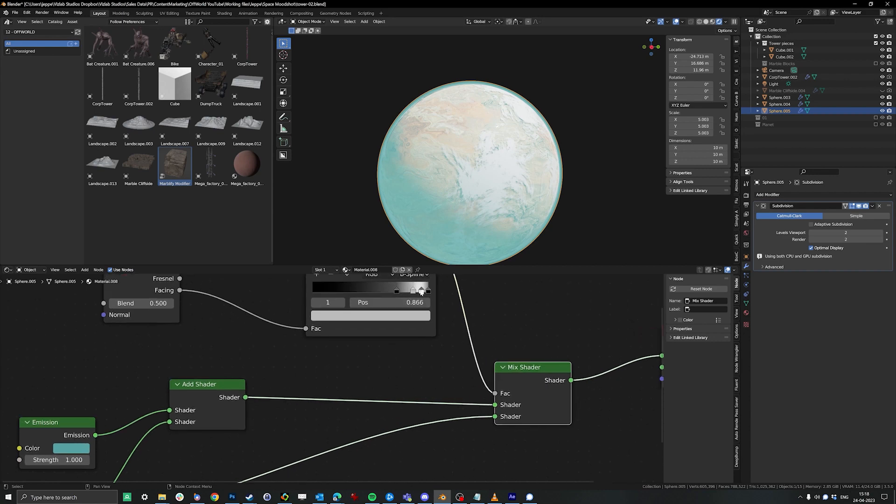
Move the Emission node closer to the Add Shader and raise its color's Value for a bright cyan.
middle_click_drag(421, 292, 419, 312)
scroll(466, 382, "down", 2)
middle_click_drag(433, 437, 482, 345)
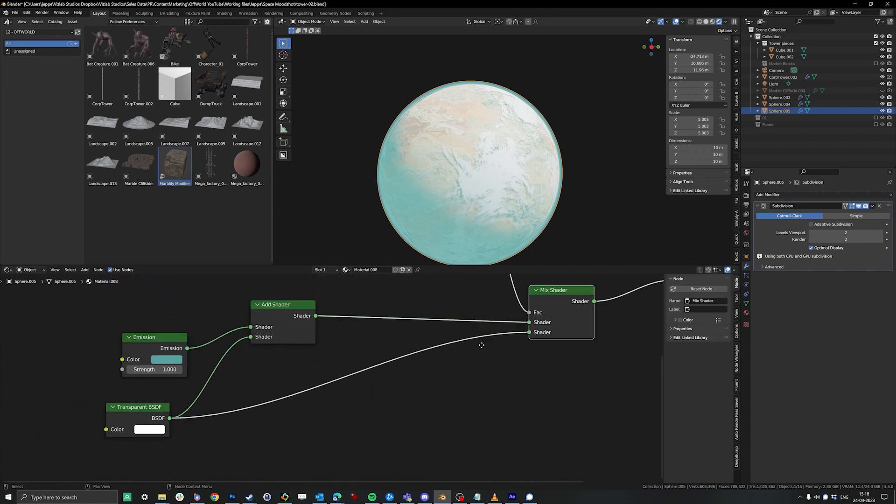
scroll(402, 329, "down", 3)
middle_click_drag(295, 358, 255, 437)
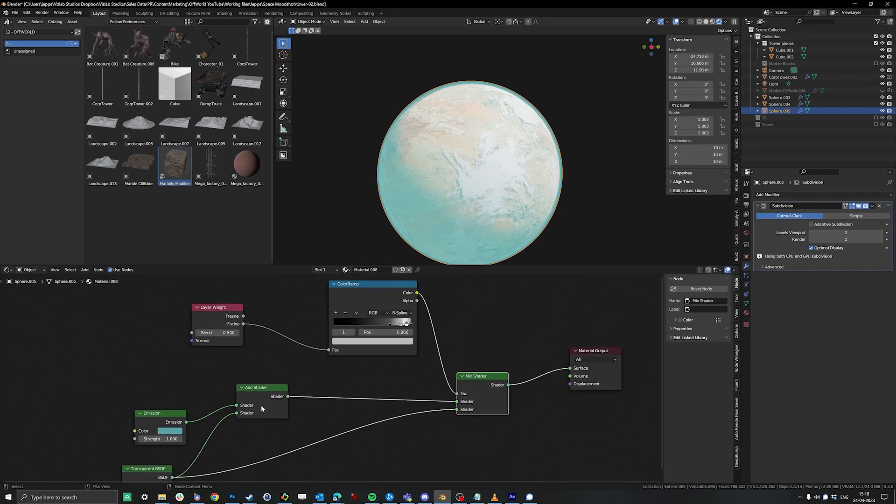
left_click_drag(157, 418, 178, 396)
left_click(190, 409)
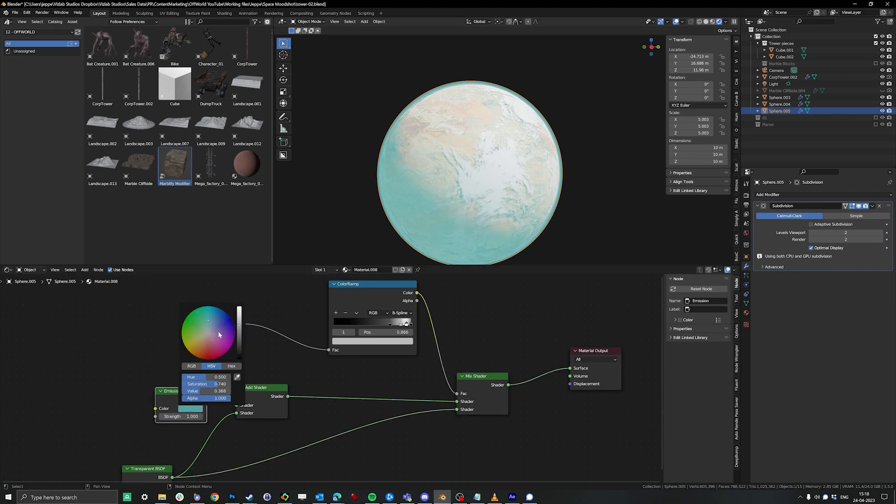
left_click_drag(239, 327, 239, 306)
Preview the ColorRamp's output directly on the atmosphere sphere to check the rim mask.
middle_click_drag(438, 334, 403, 342)
left_click(358, 297, "ctrl+shift")
middle_click_drag(475, 351, 470, 338)
scroll(437, 347, "down", 1)
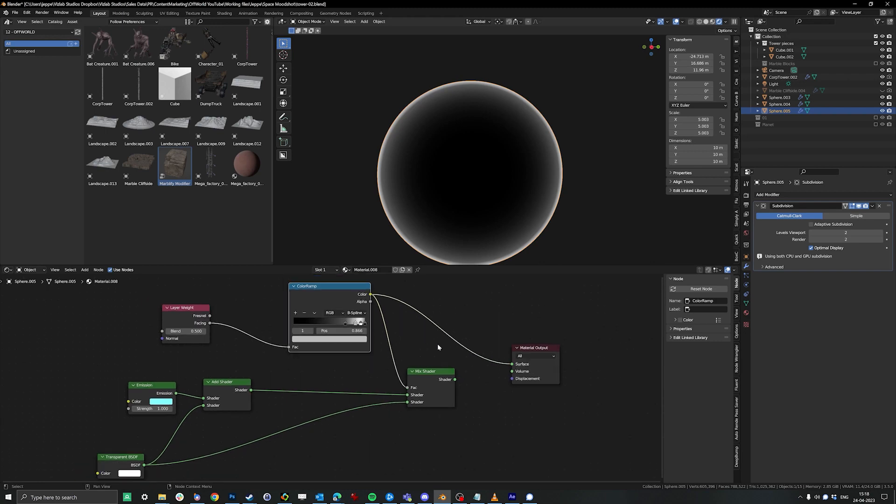
Swap the Mix Shader's two shader inputs and reconnect its output to the Material Output's Surface.
scroll(438, 364, "up", 3)
middle_click_drag(437, 366, 431, 372)
left_click(429, 407)
left_click_drag(424, 407, 425, 414, "alt")
left_click(465, 380, "ctrl+shift")
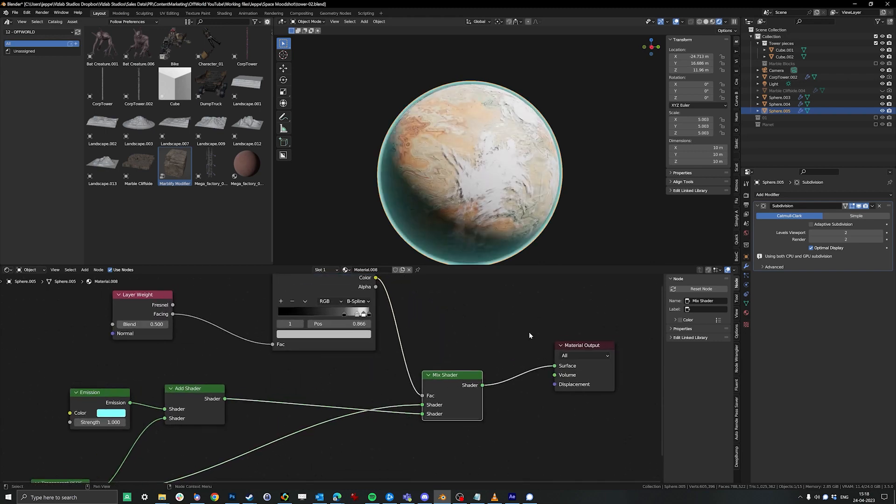
middle_click_drag(501, 211, 615, 210)
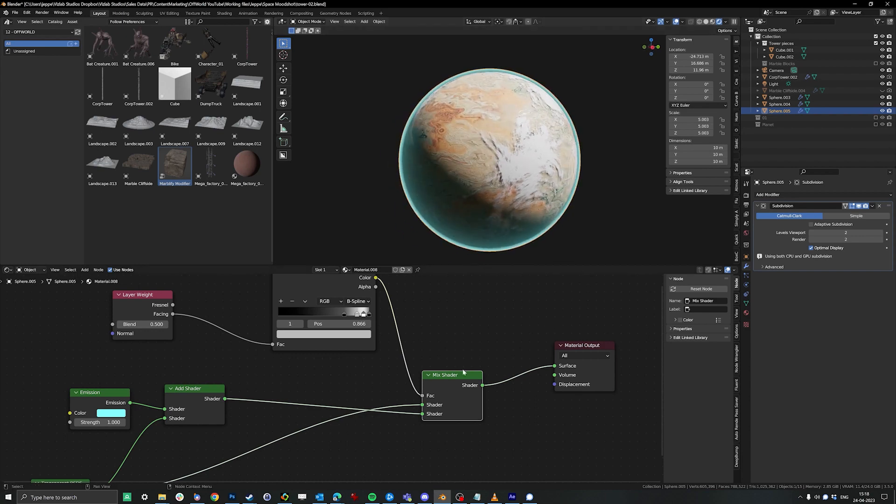
Move the ColorRamp's first black stop closer to the grey and white stops.
scroll(398, 334, "up", 2)
middle_click_drag(390, 335, 384, 365)
scroll(384, 359, "up", 5)
middle_click_drag(379, 309, 380, 354)
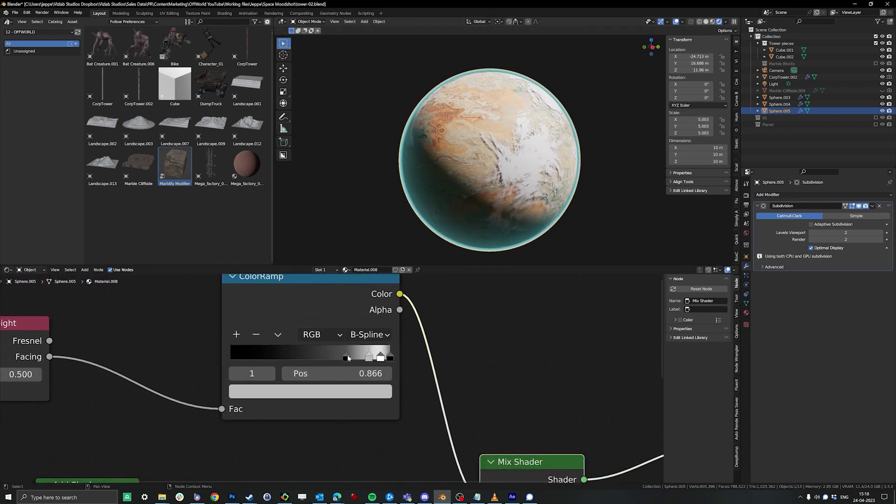
left_click_drag(347, 356, 356, 355)
Add a ColorRamp stop at position 0.823 and set its color to black.
left_click(238, 334)
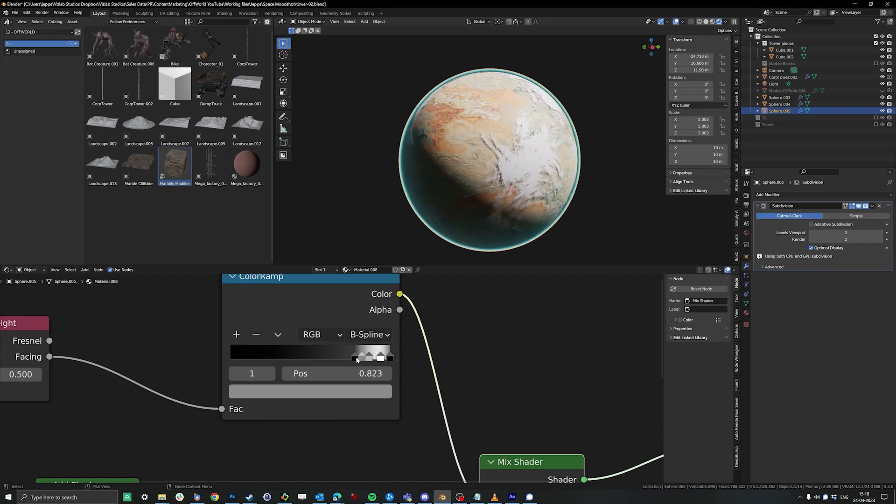
left_click(346, 396)
left_click(354, 288)
scroll(358, 351, "up", 1)
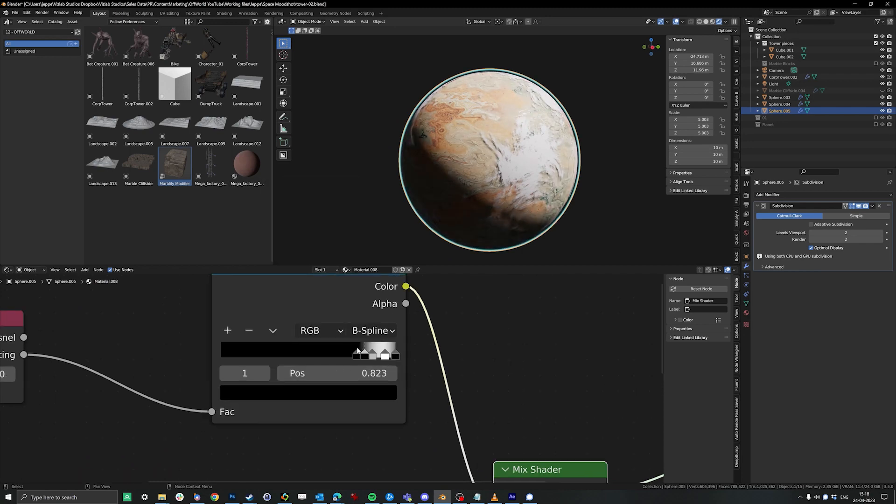
Move the first black ColorRamp stop back to about mid-ramp and cluster the remaining stops, with the last black stop at position 0.816.
mouse_move(345, 355)
left_mouse_down()
mouse_move(328, 355)
mouse_move(362, 356)
mouse_move(289, 354)
mouse_move(318, 355)
mouse_move(307, 347)
mouse_move(387, 356)
left_mouse_up()
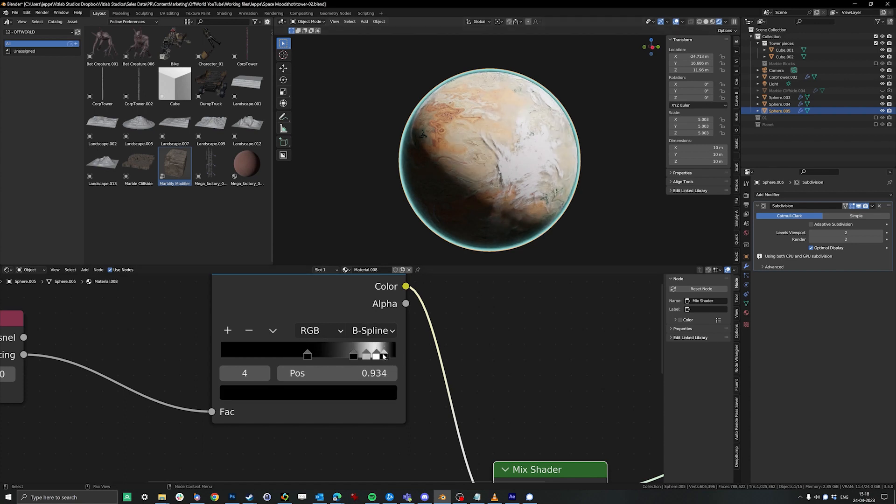
scroll(587, 178, "up", 10)
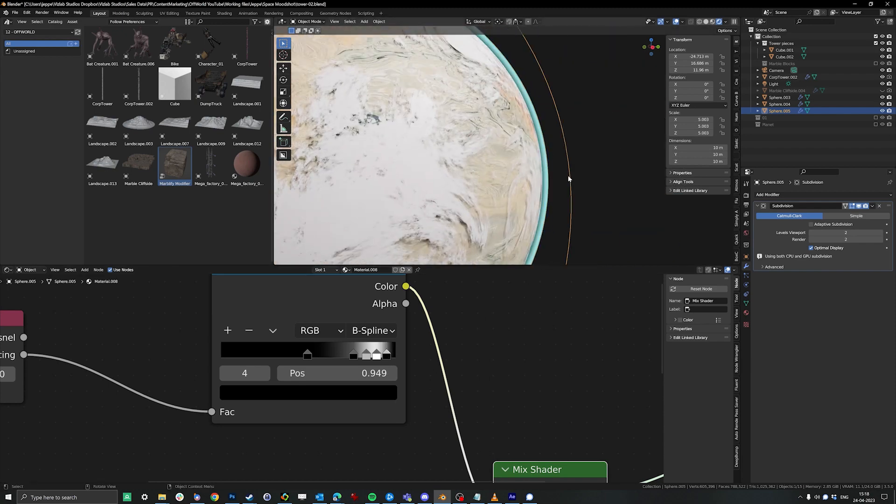
left_click_drag(385, 357, 364, 356)
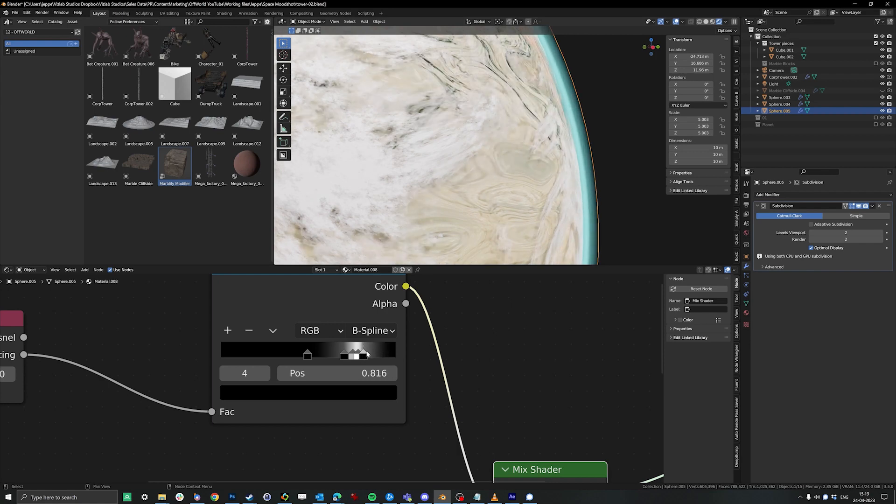
Deselect the atmosphere sphere and examine the glow around the whole planet's rim.
scroll(489, 168, "down", 5)
middle_click_drag(495, 166, 567, 205)
left_click(570, 200)
scroll(570, 199, "down", 5)
scroll(578, 203, "up", 3)
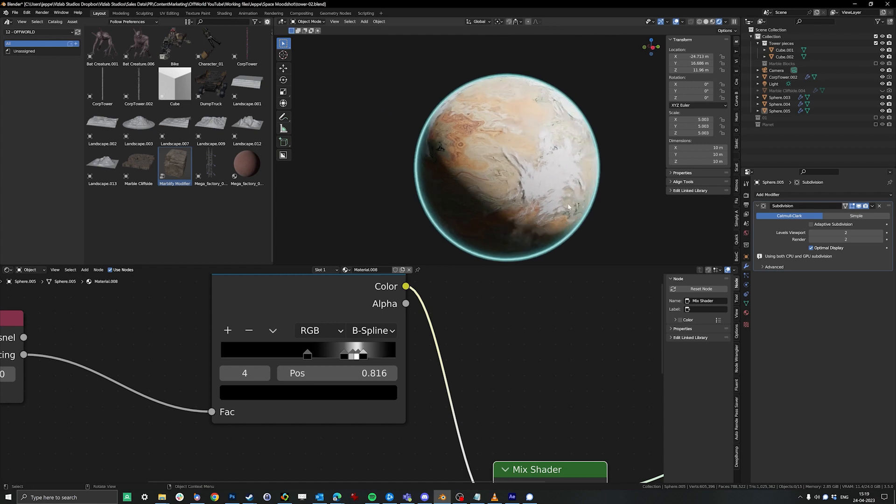
scroll(496, 334, "down", 2)
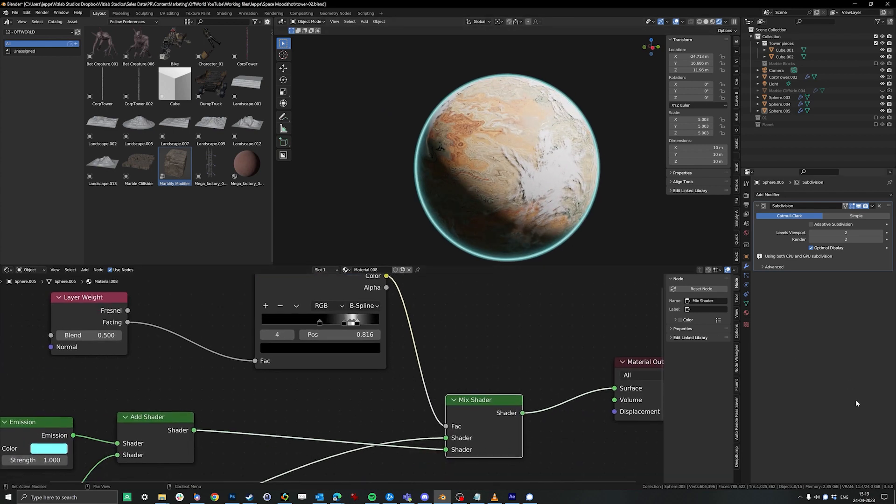